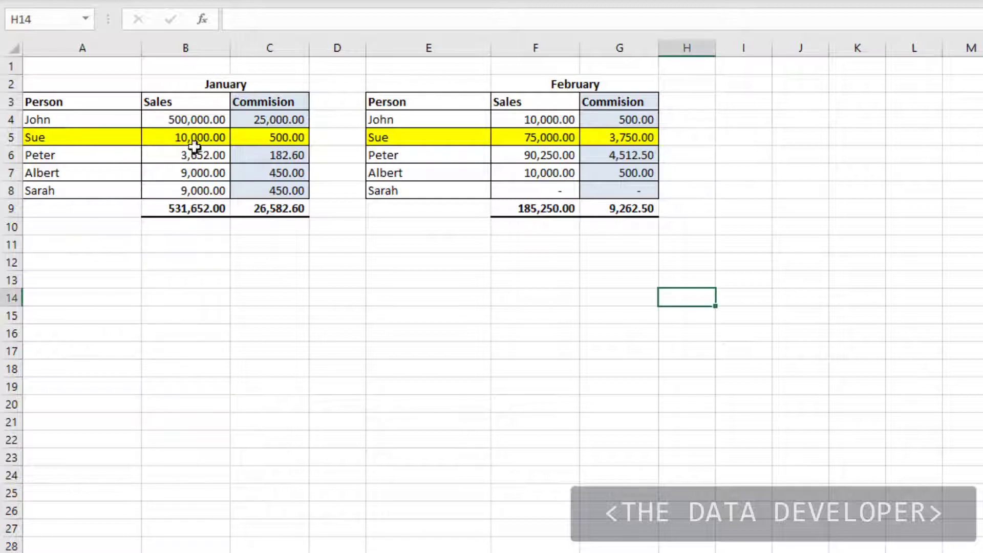
Copy the January table A3:C8 and paste it into A14 as values only, without formatting.
left_click(275, 191)
left_click_drag(275, 190, 88, 100)
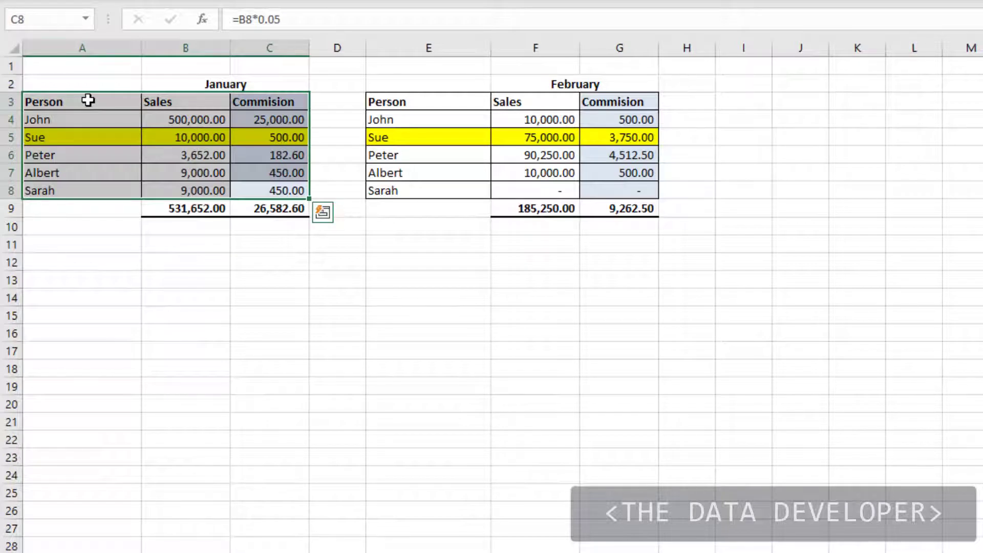
key("ctrl+c")
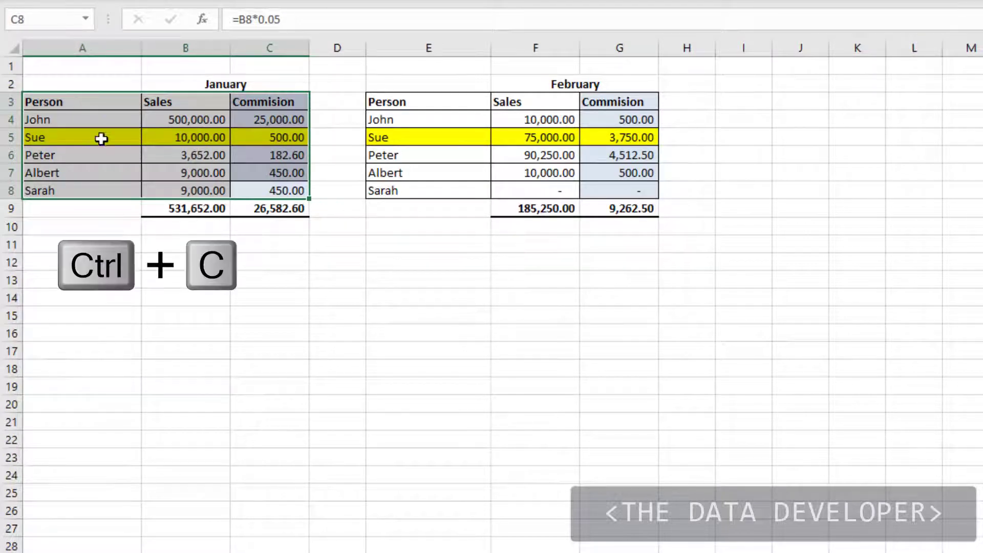
right_click(63, 304)
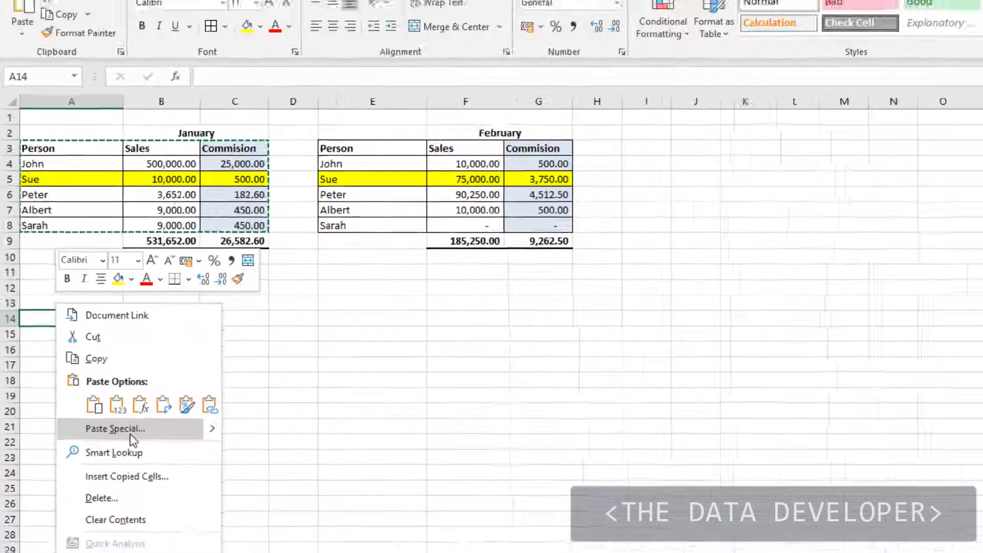
left_click(148, 425)
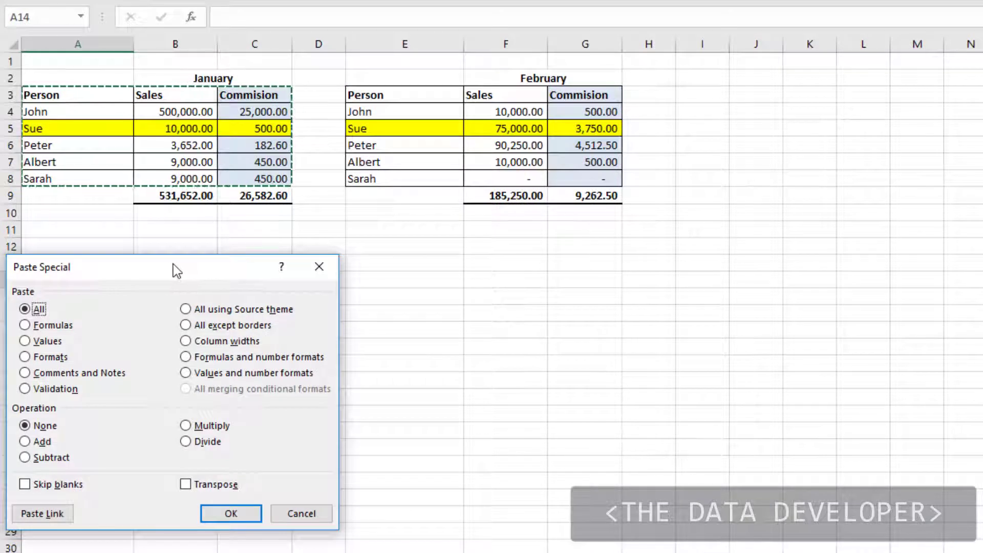
left_click_drag(173, 263, 355, 241)
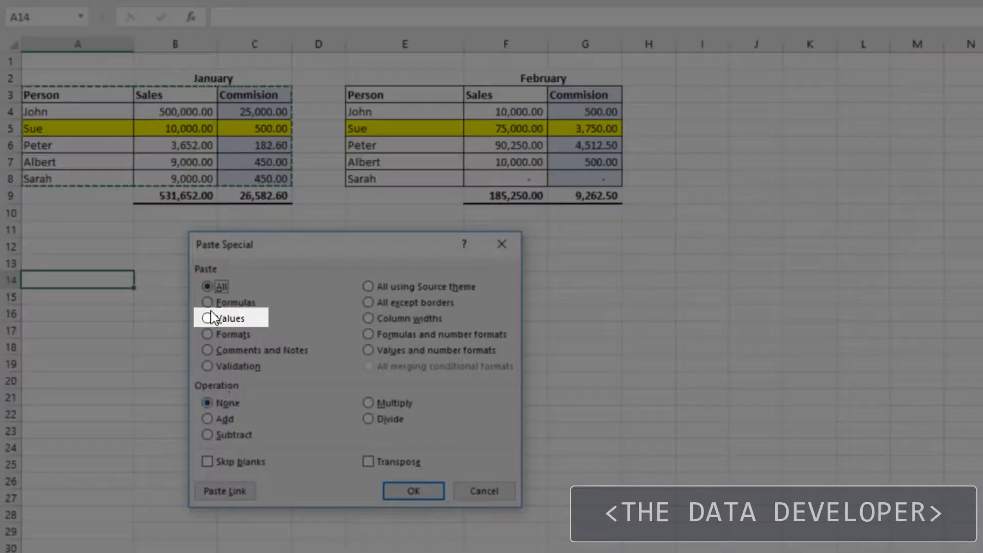
left_click(207, 324)
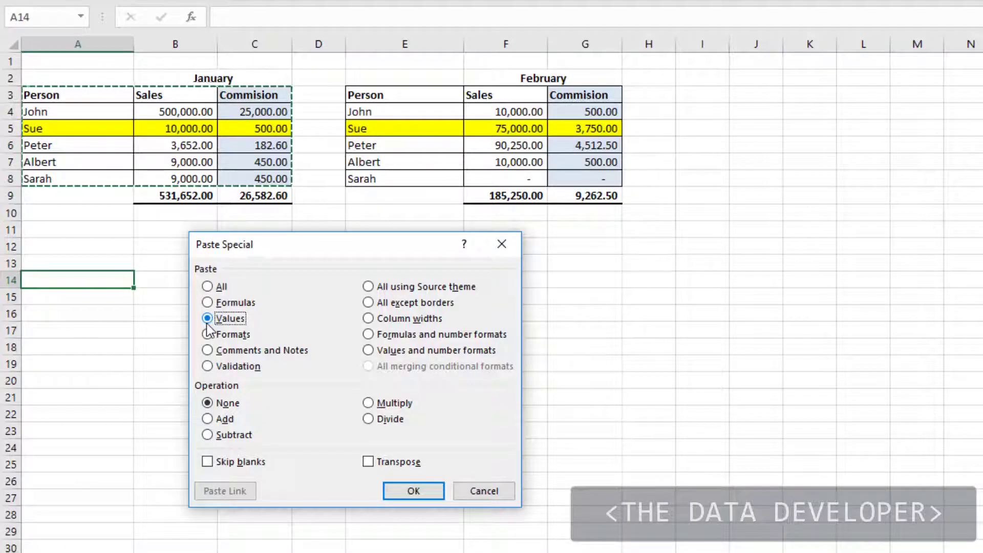
left_click(407, 491)
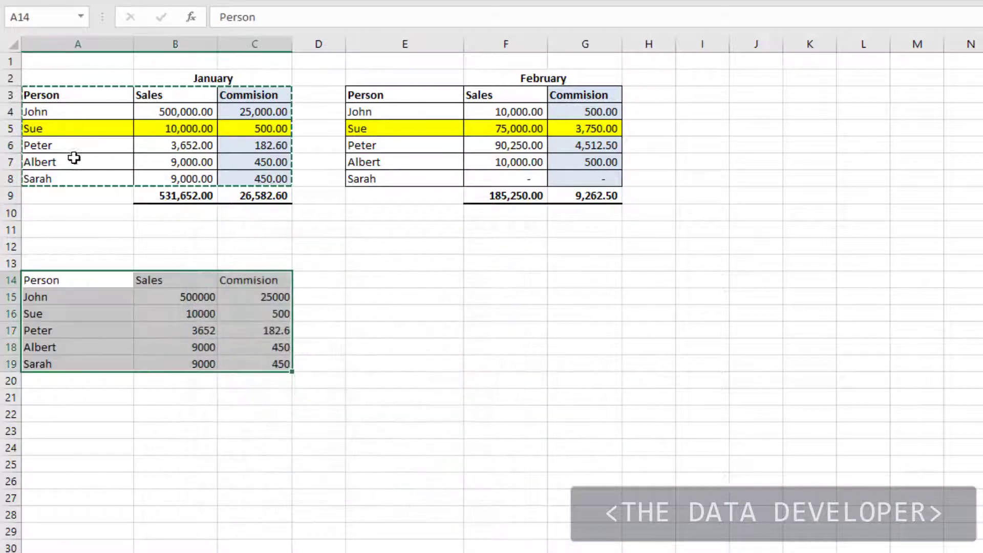
left_click(75, 262)
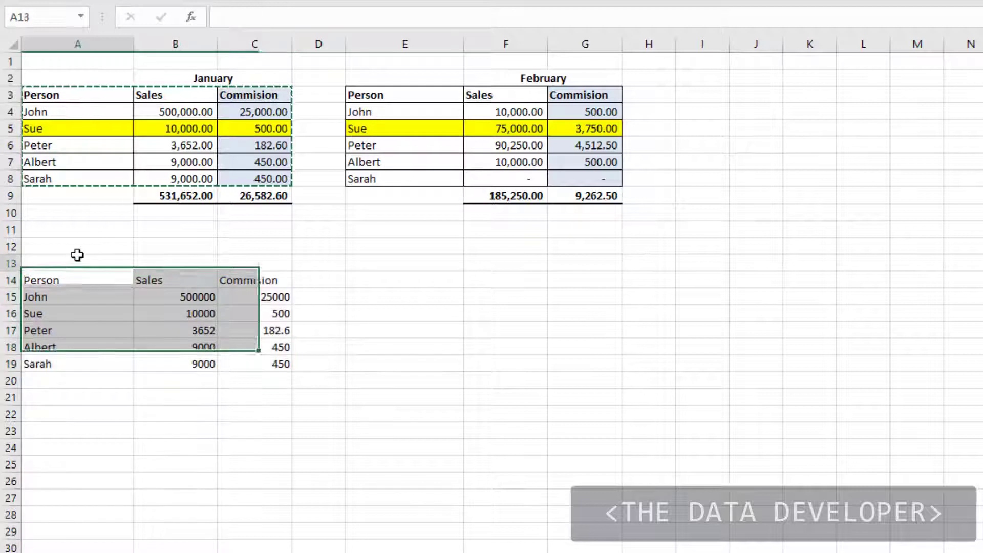
left_click(256, 146)
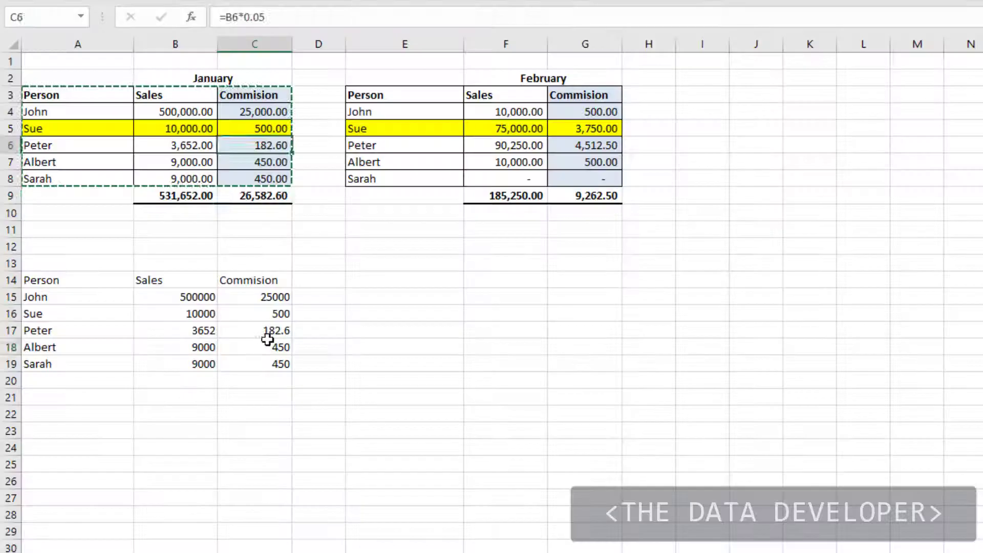
left_click(267, 338)
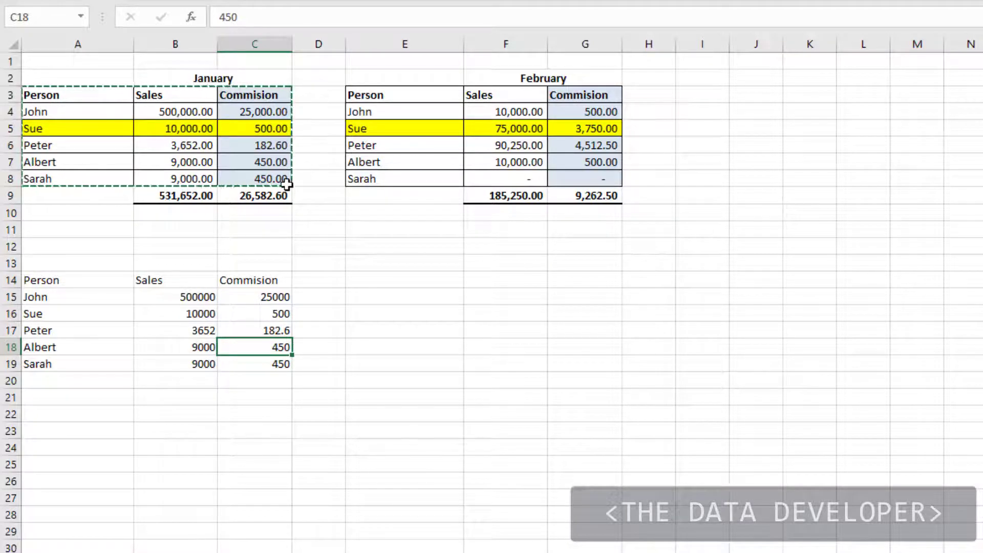
left_click(61, 285)
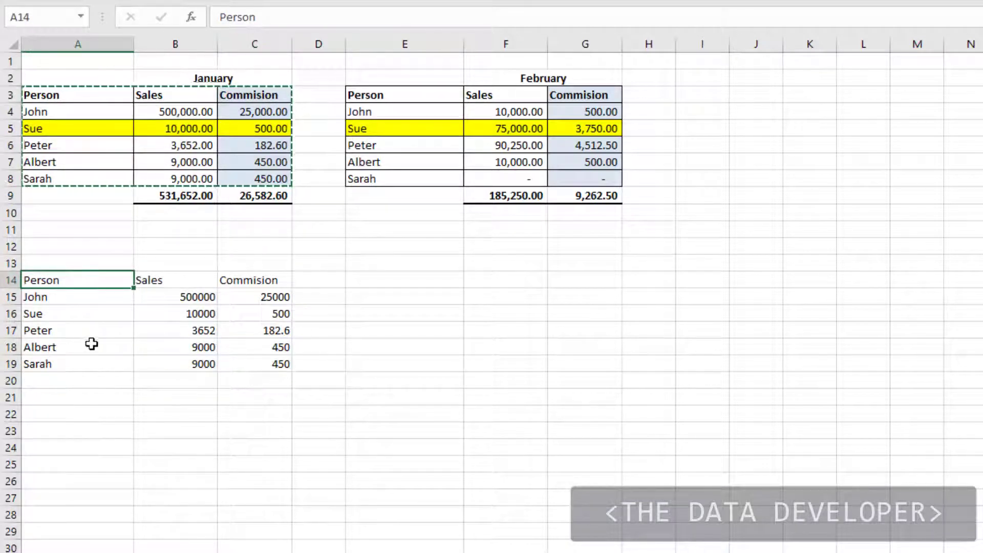
Paste the January table's formats onto A14:C19, then check the formatted values in B18 and C19.
right_click(81, 281)
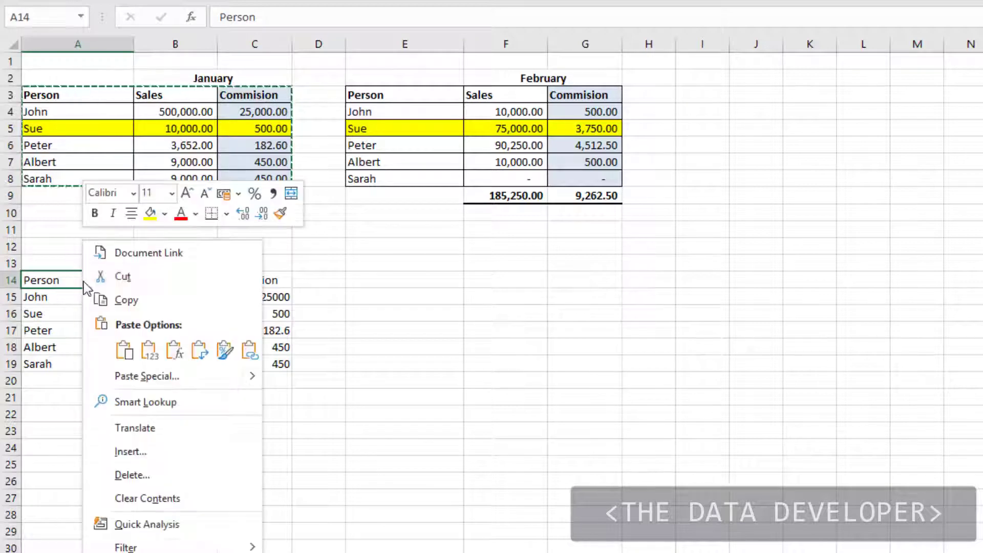
left_click(146, 377)
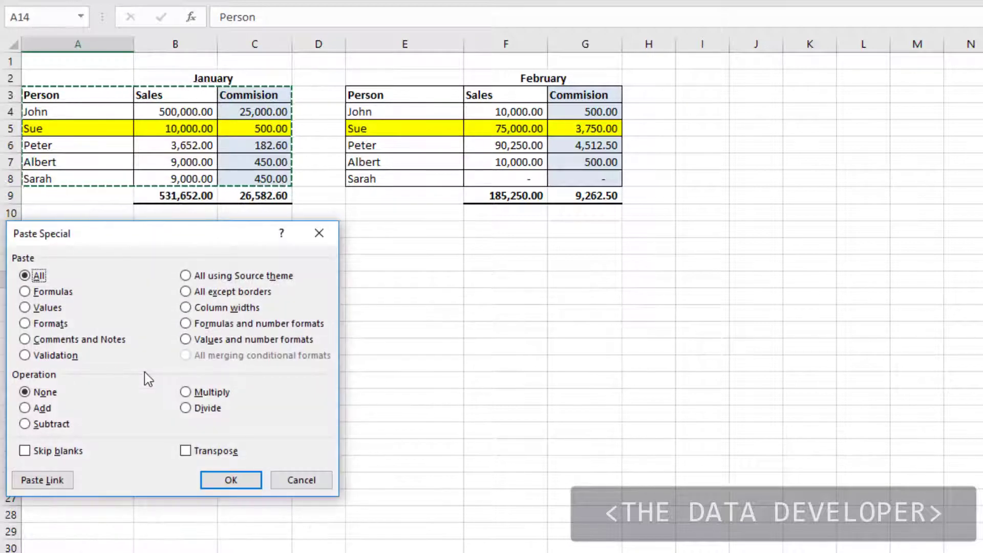
left_click(25, 323)
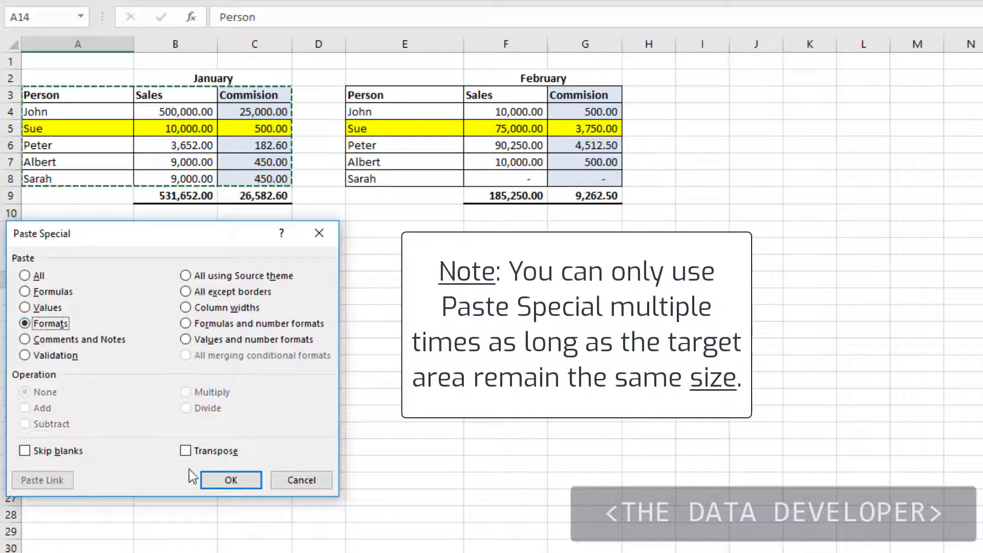
left_click(224, 480)
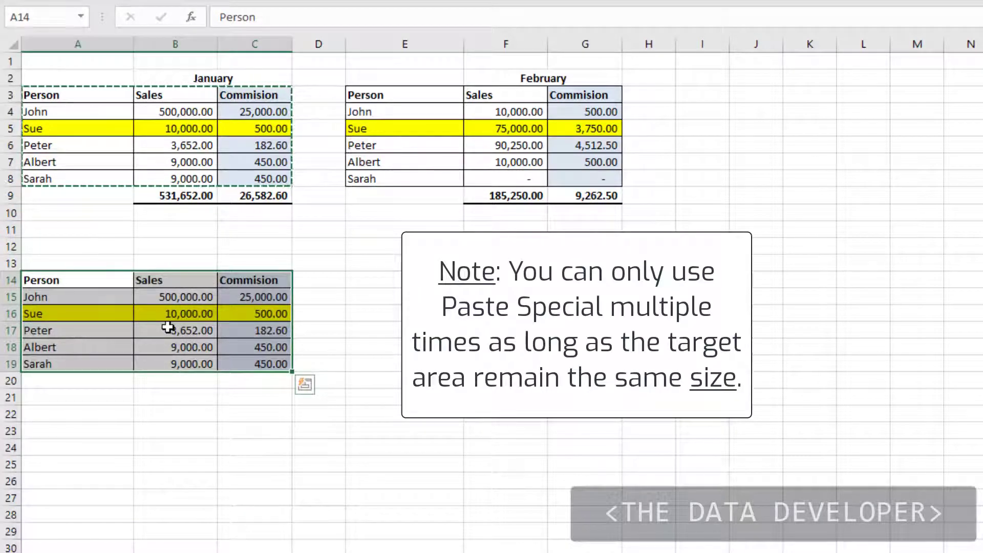
left_click(179, 348)
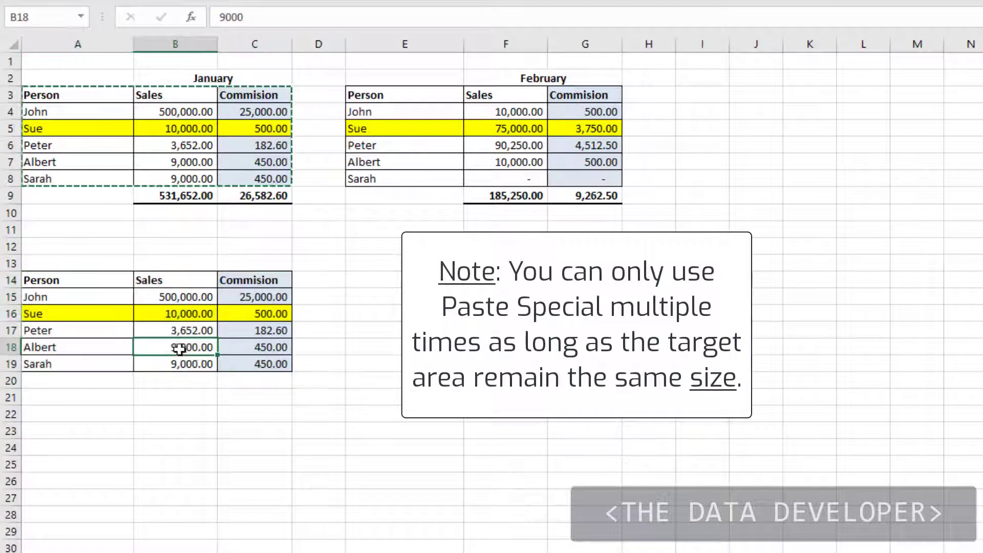
left_click(280, 362)
left_click(198, 348)
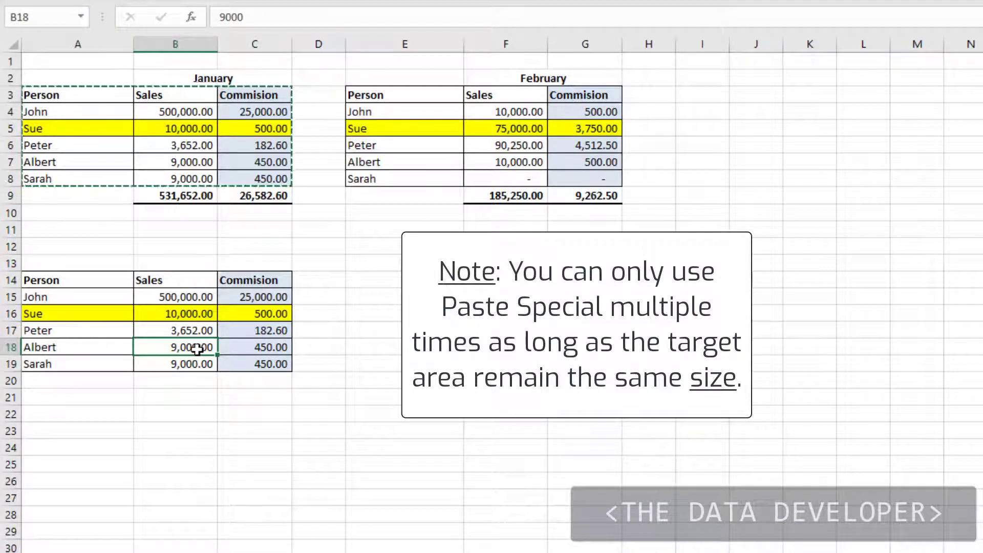
Reopen Paste Special for A14 and cancel it without pasting anything.
right_click(70, 278)
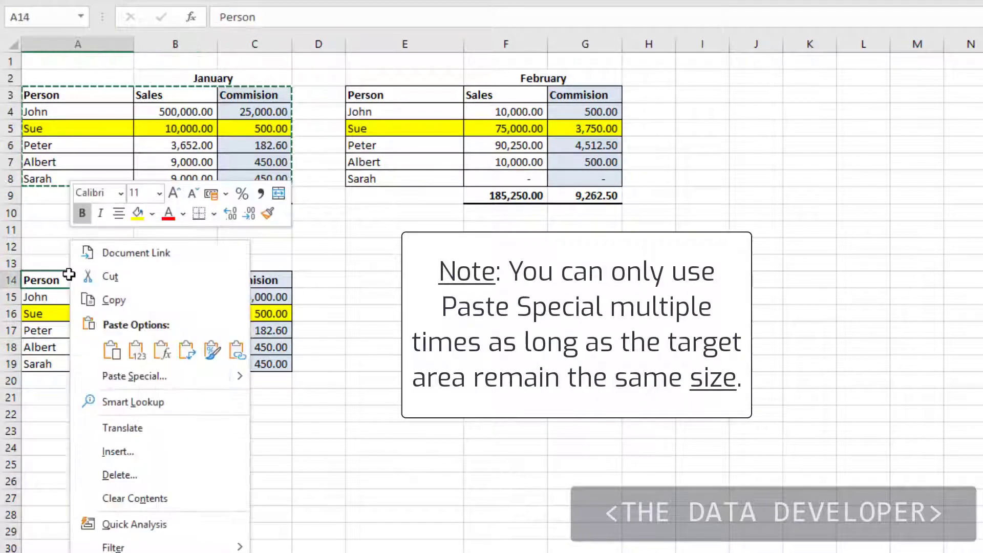
left_click(121, 378)
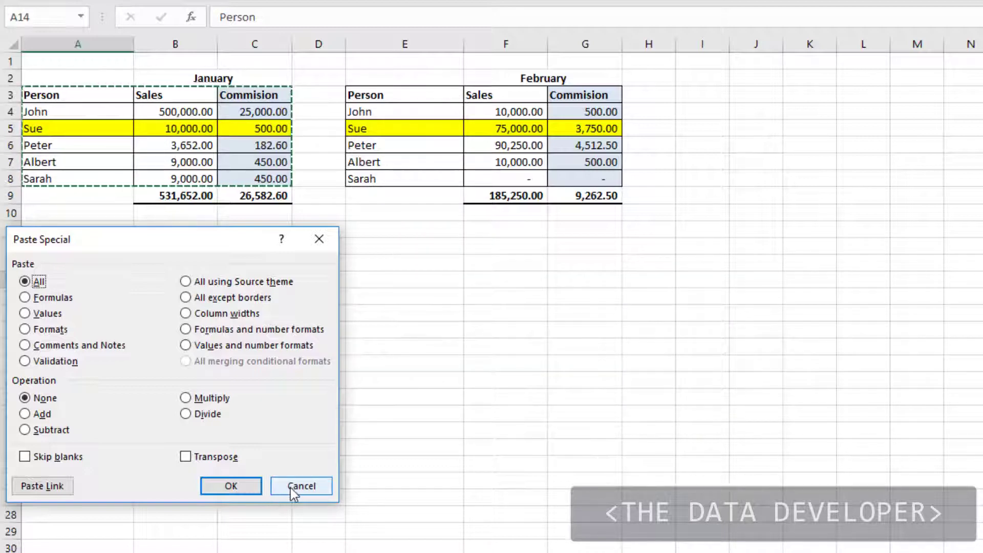
key("Return")
left_click(377, 432)
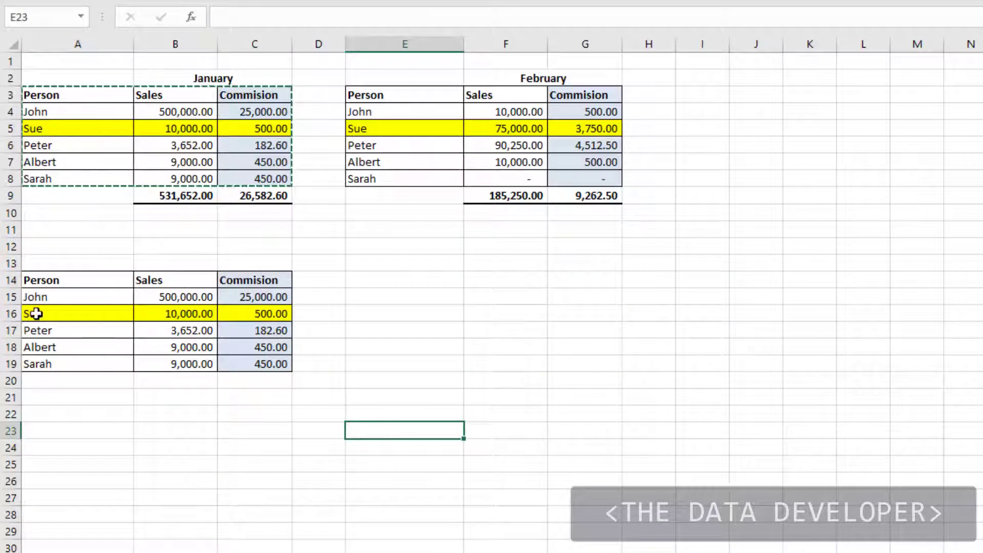
Delete rows 14–19 to remove the pasted copy below the January table.
left_click_drag(11, 280, 9, 360)
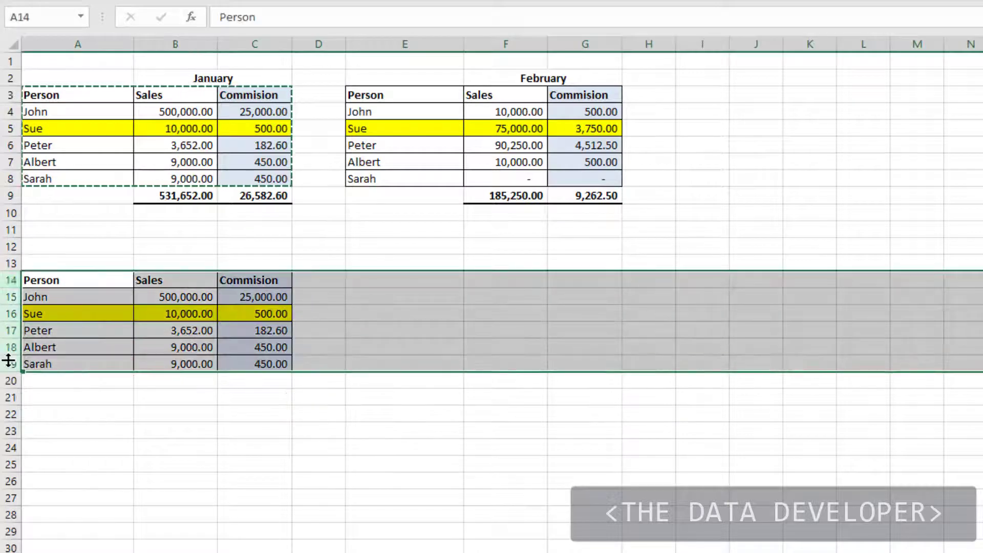
right_click(9, 360)
left_click(94, 524)
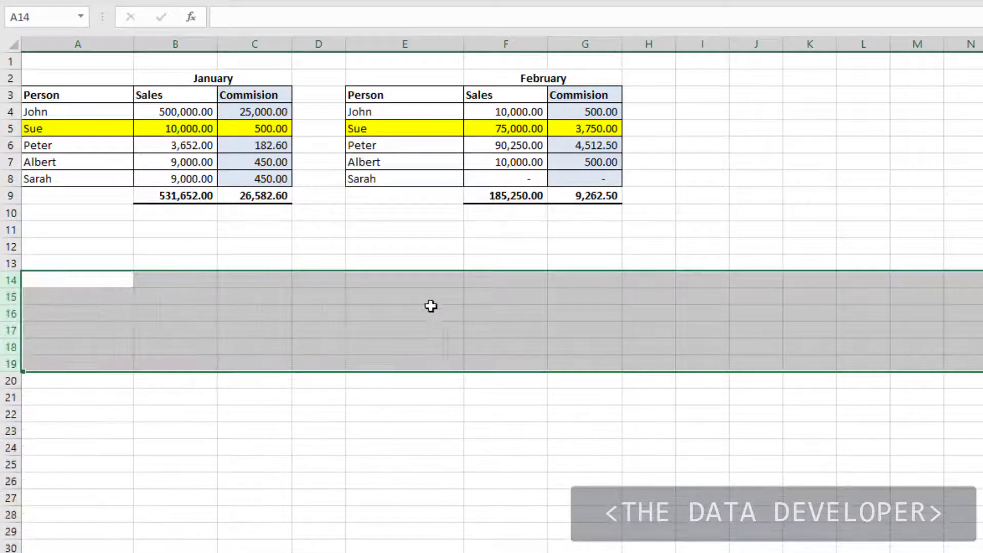
left_click(419, 279)
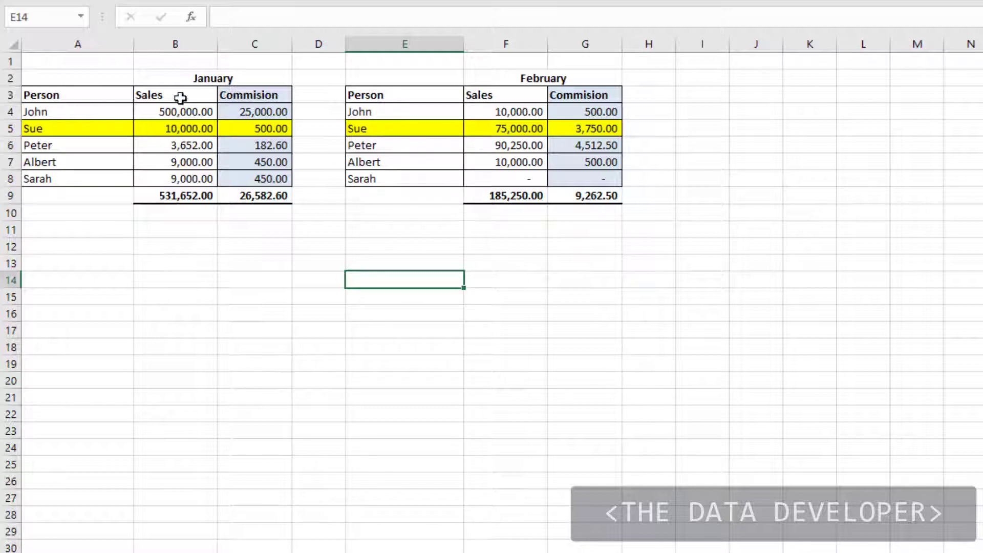
Copy the January table A3:C8 and paste it as values only into J3:L8.
left_click_drag(72, 95, 271, 185)
key("ctrl+c")
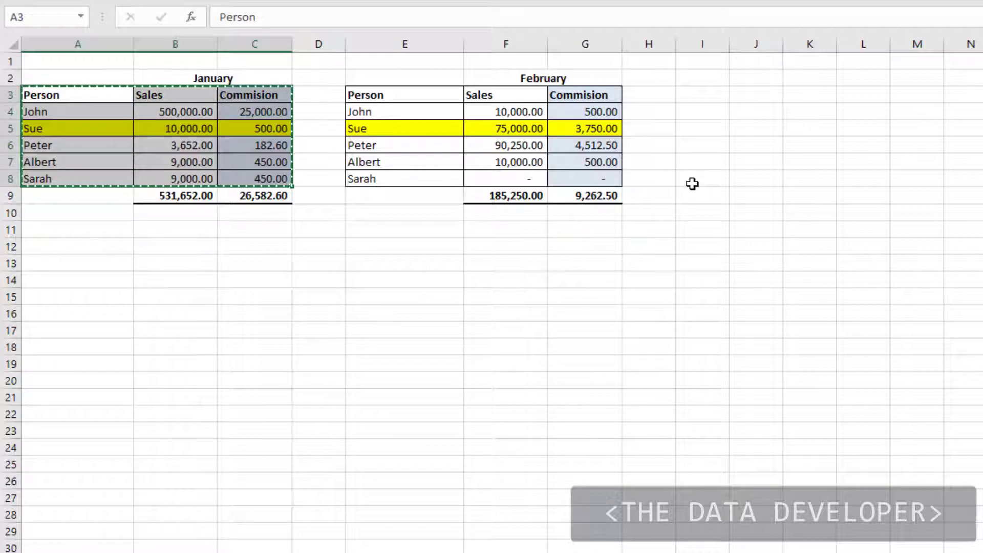
right_click(771, 99)
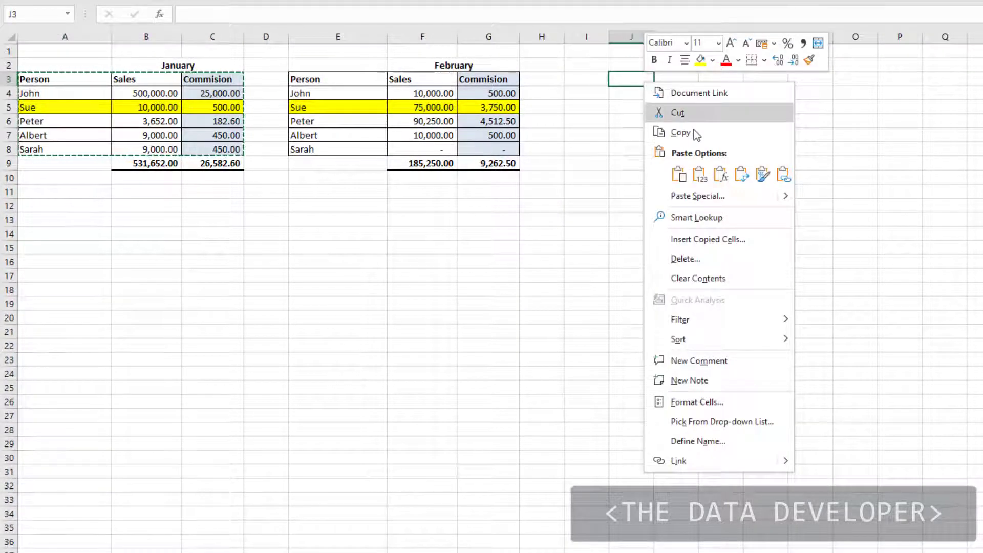
left_click(696, 194)
left_click(578, 136)
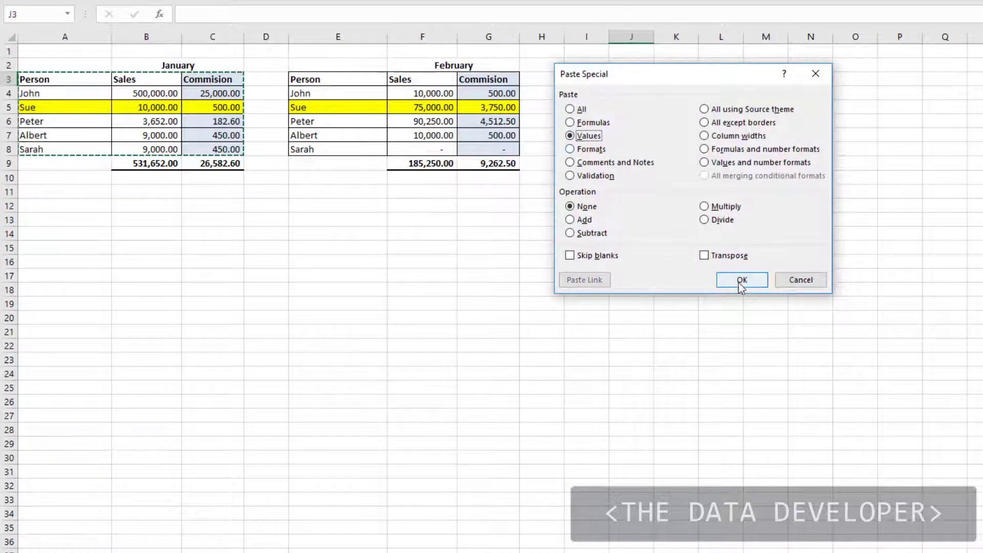
left_click(742, 280)
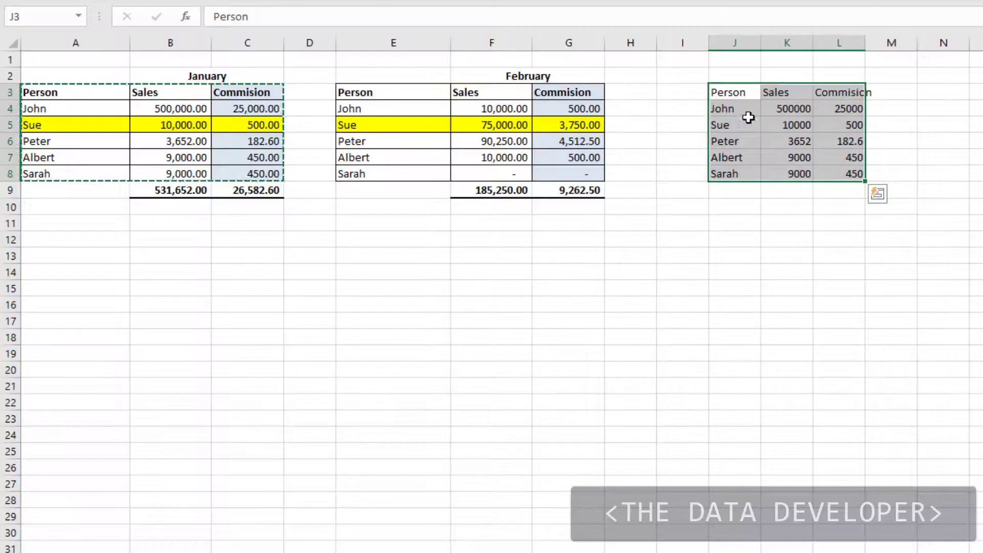
Paste the January table's column widths at J3 so columns J–L match the source widths.
right_click(730, 88)
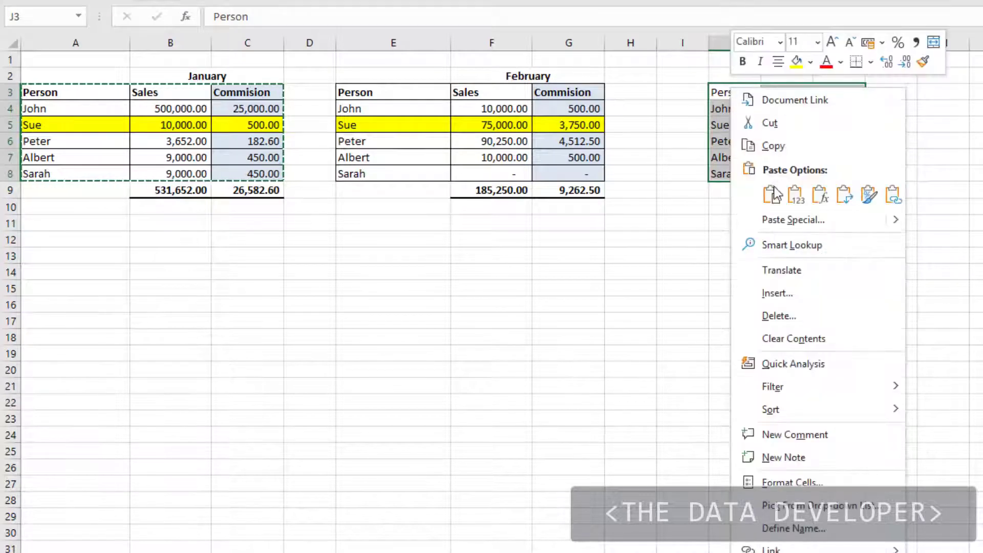
left_click(779, 219)
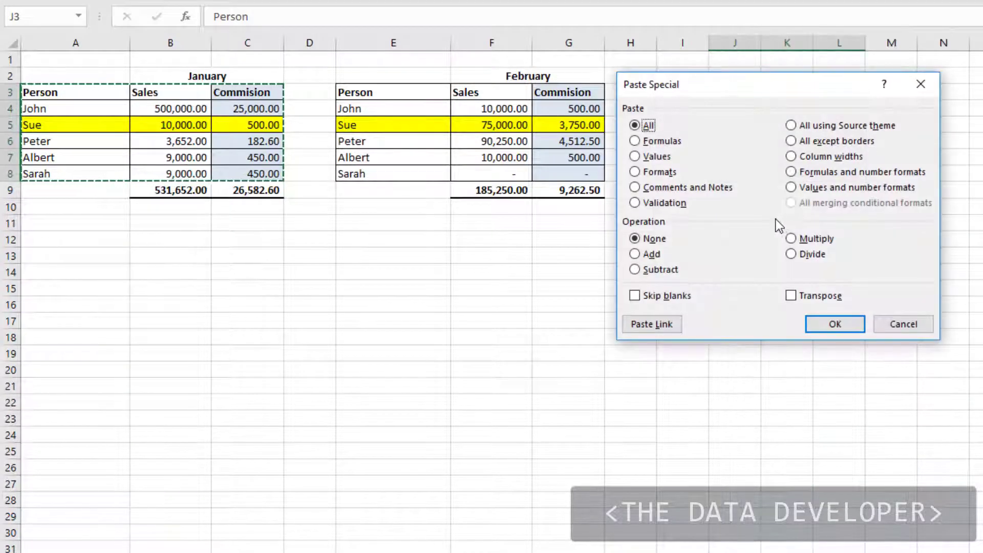
left_click(792, 156)
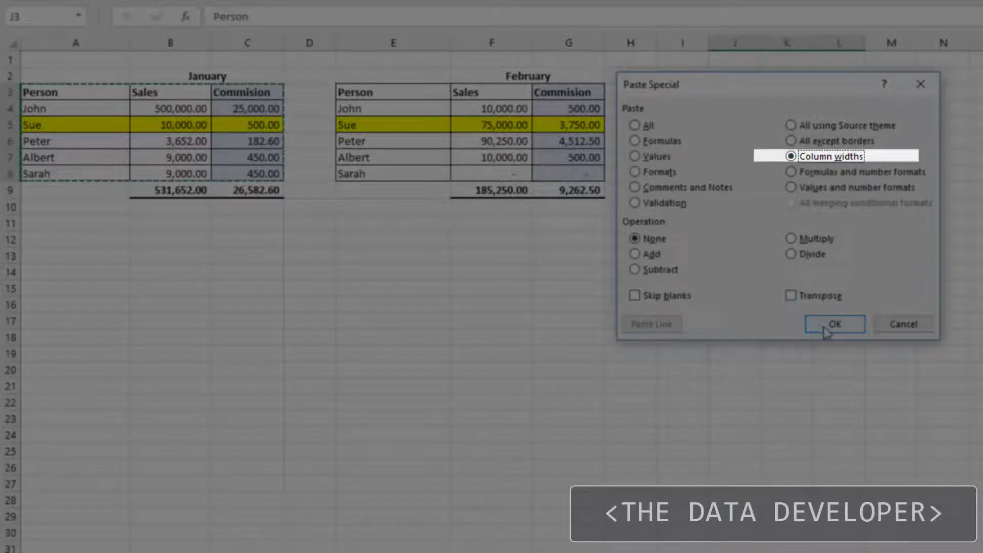
left_click(826, 328)
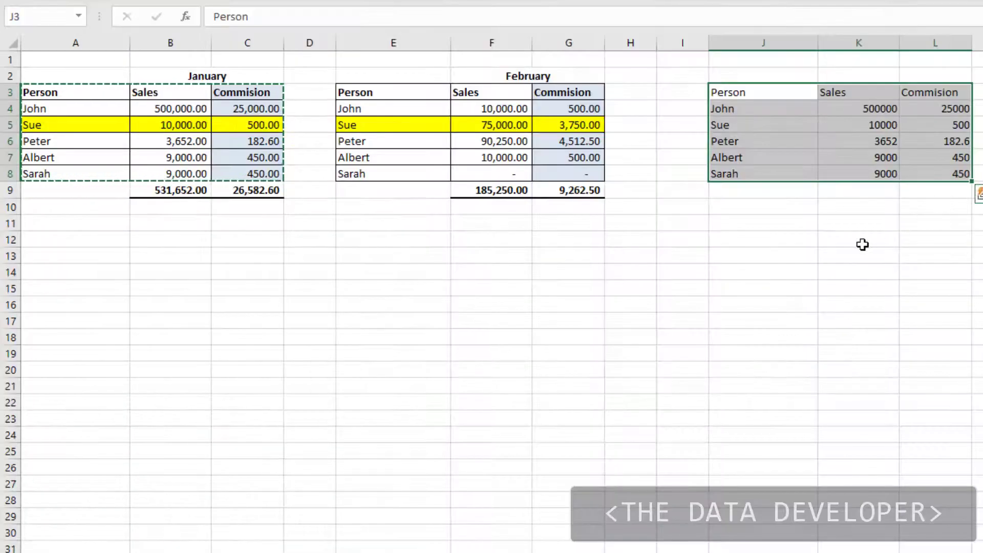
left_click(861, 245)
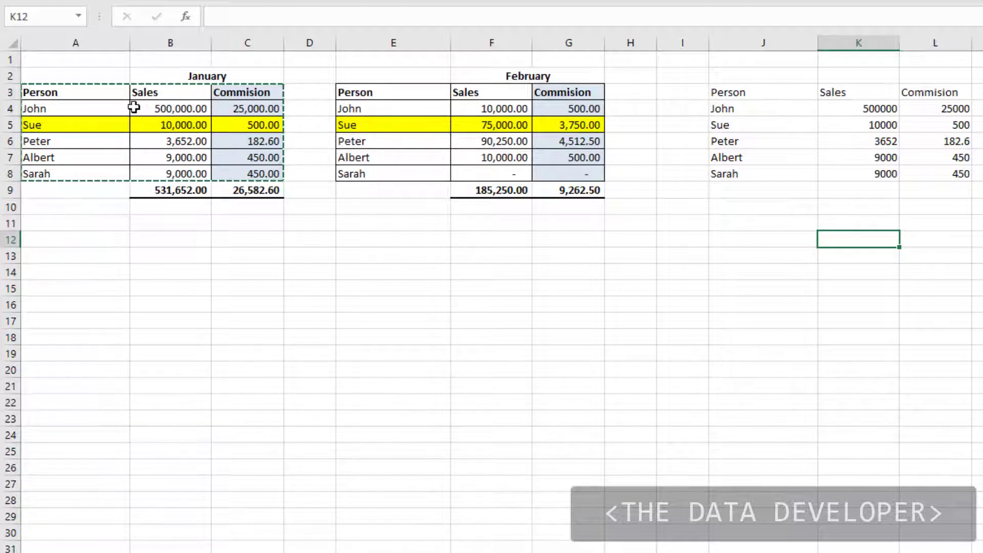
Add the February table E3:G8 into J3:L8 with the Add operation, giving totals like 510,000.00.
left_click_drag(387, 93, 563, 170)
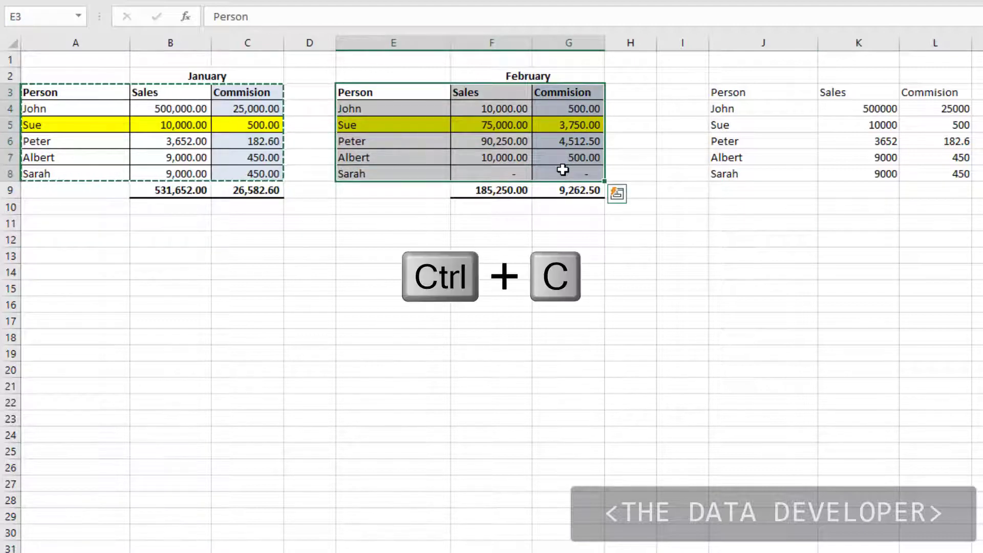
key("ctrl+c")
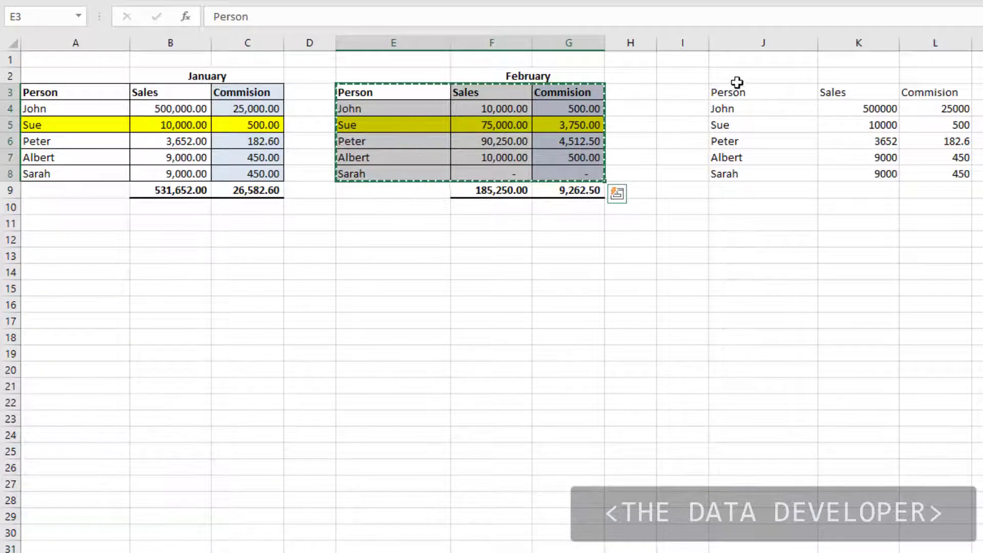
right_click(754, 95)
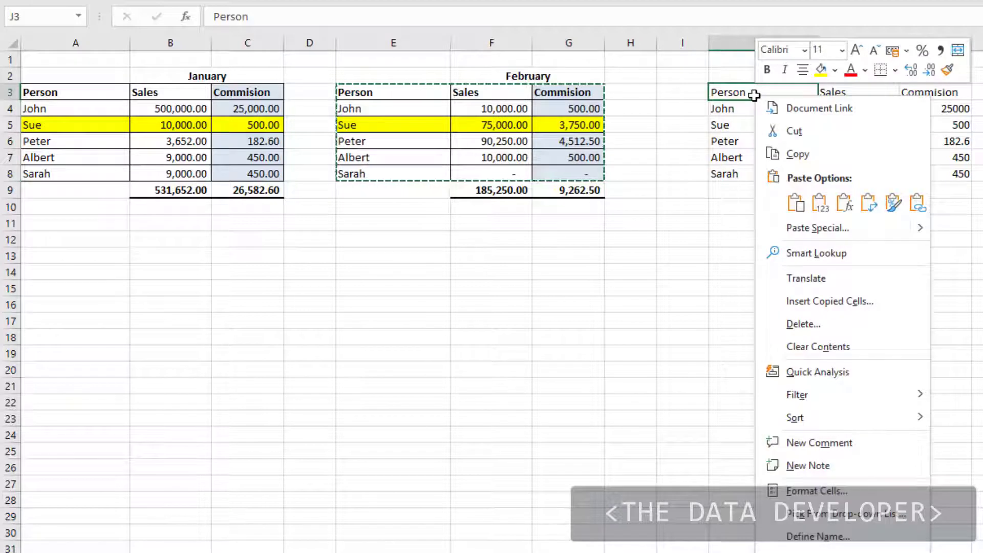
left_click(804, 229)
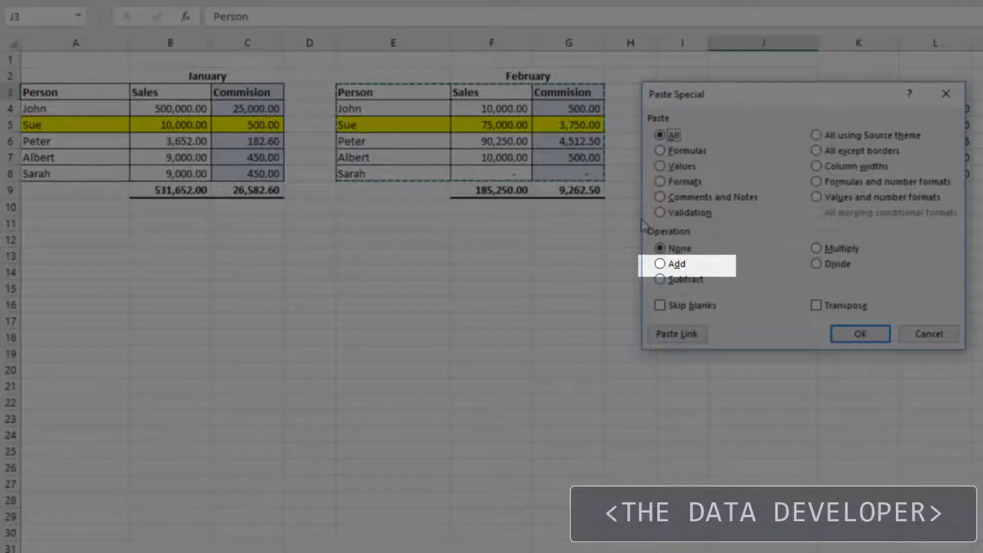
left_click(660, 264)
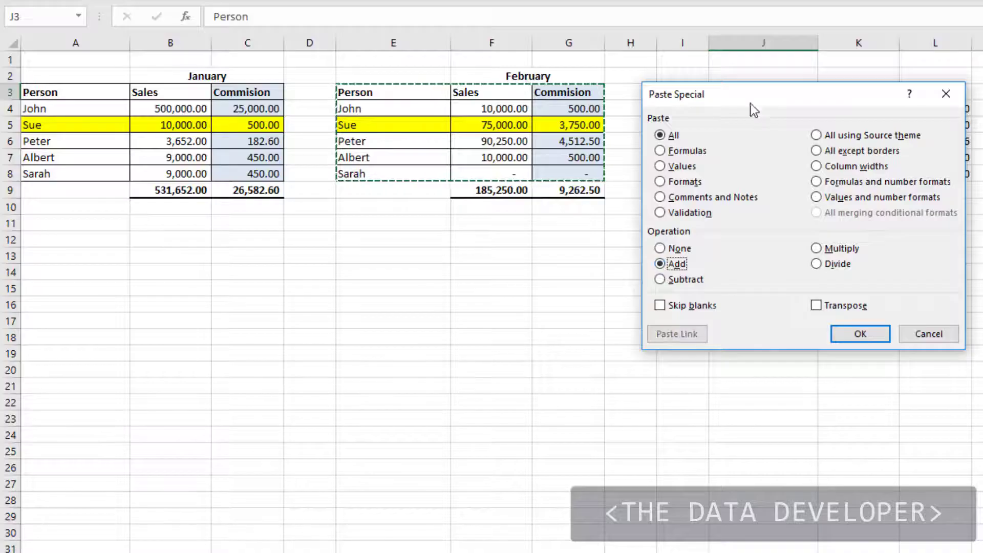
left_click_drag(751, 103, 722, 256)
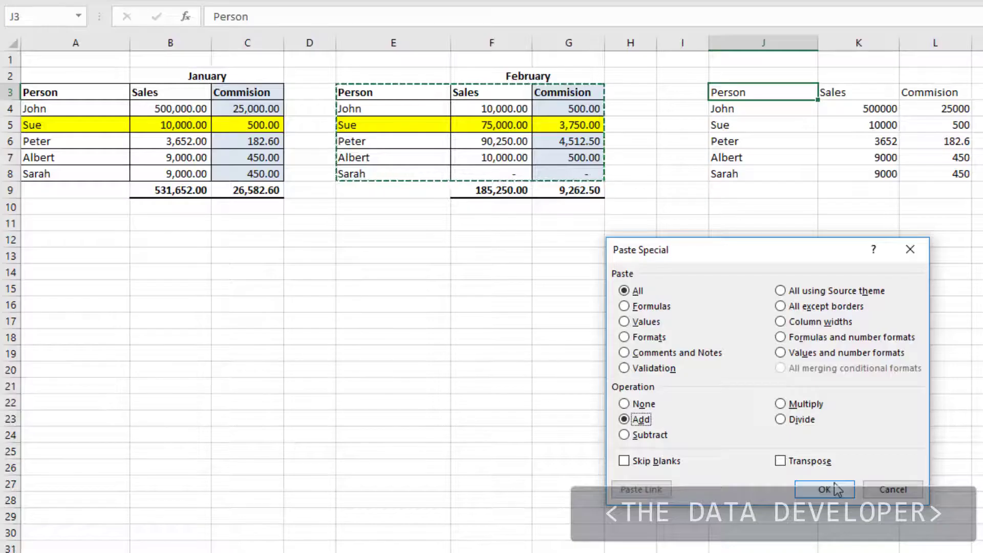
left_click(836, 488)
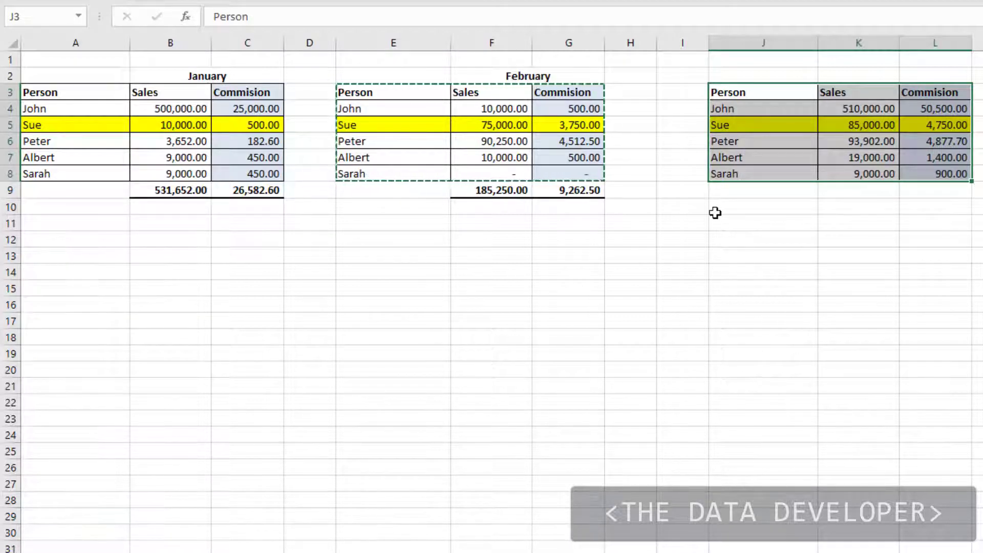
left_click(721, 209)
Delete columns J through L holding the summed table.
left_click_drag(747, 41, 946, 54)
right_click(945, 54)
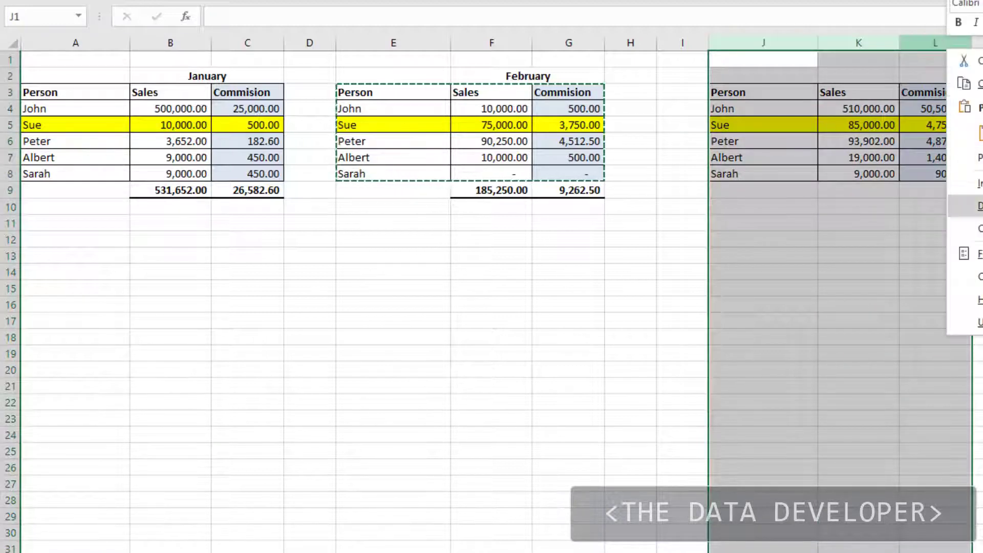
left_click(966, 206)
Copy the January table A3:C8 for pasting at cell I3.
left_click_drag(60, 92, 247, 179)
key("ctrl+c")
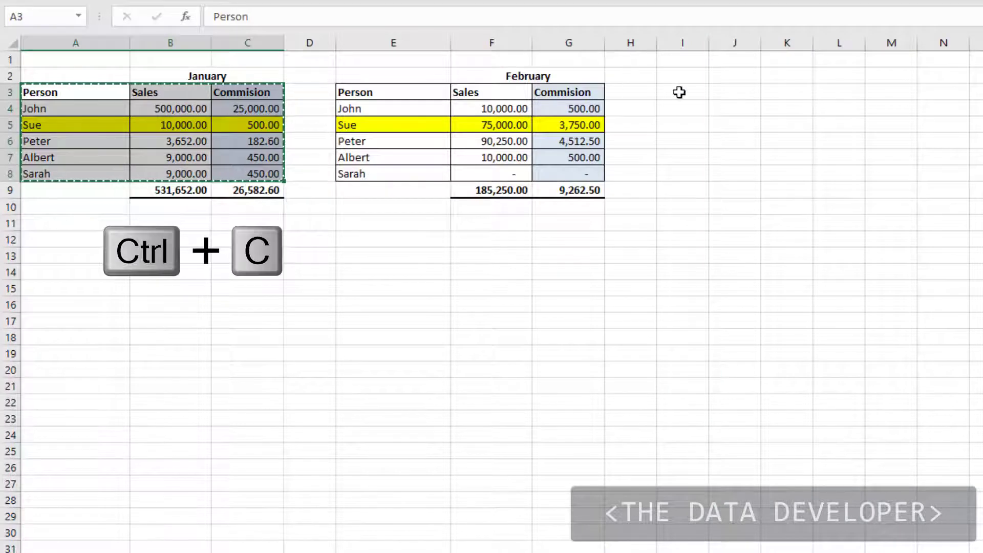
right_click(680, 92)
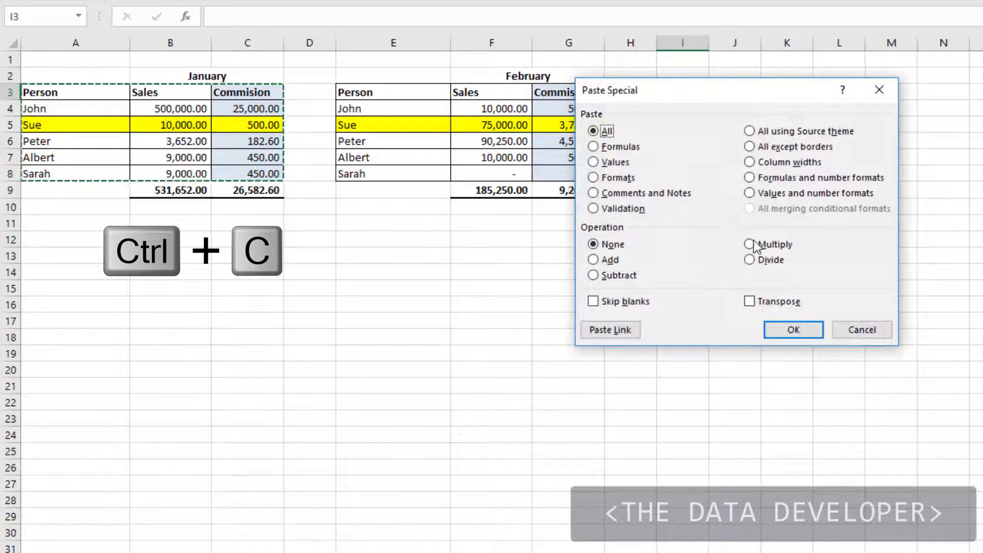
Paste the January values into I3:K8, then apply the source column widths to columns I–K.
left_click(606, 162)
left_click(775, 329)
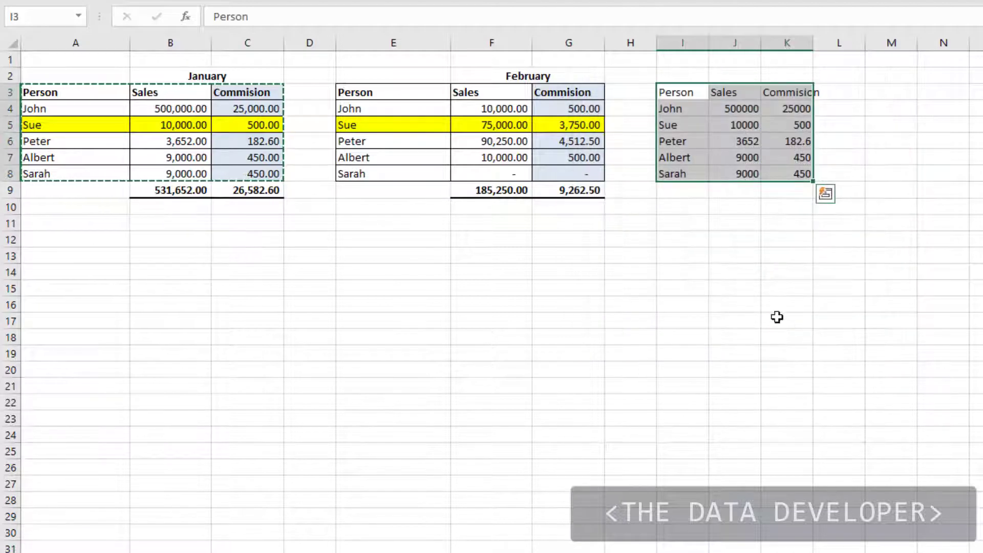
right_click(687, 92)
left_click(739, 229)
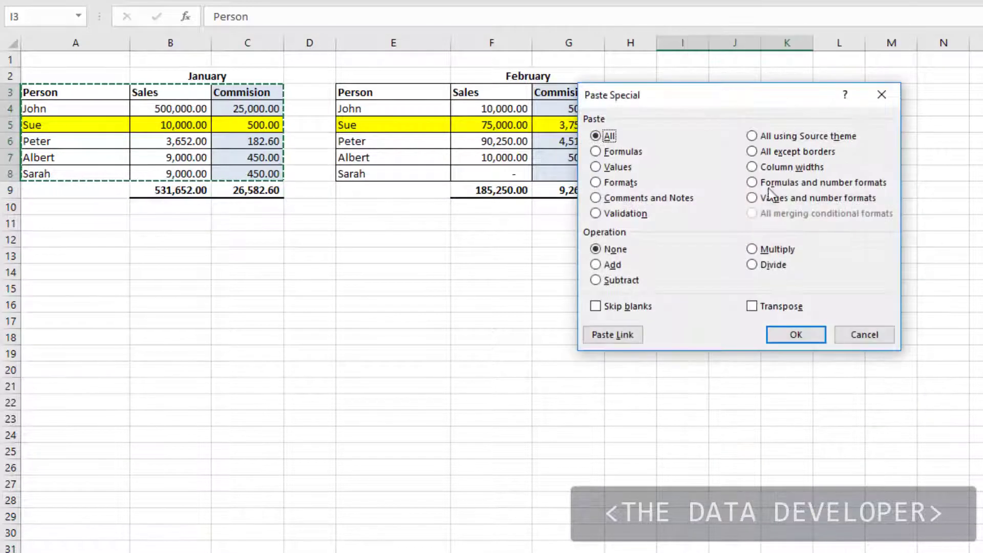
left_click(752, 167)
left_click(793, 335)
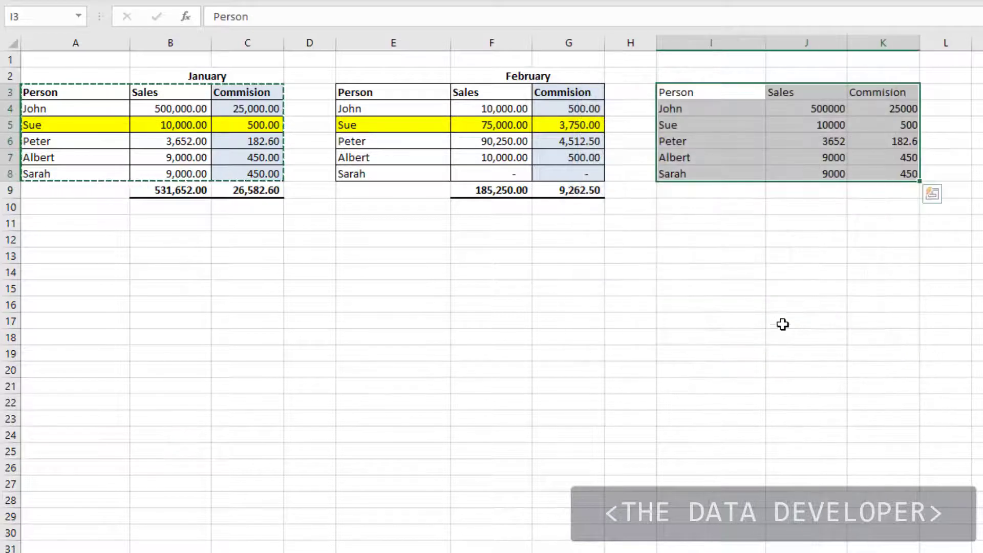
left_click(763, 272)
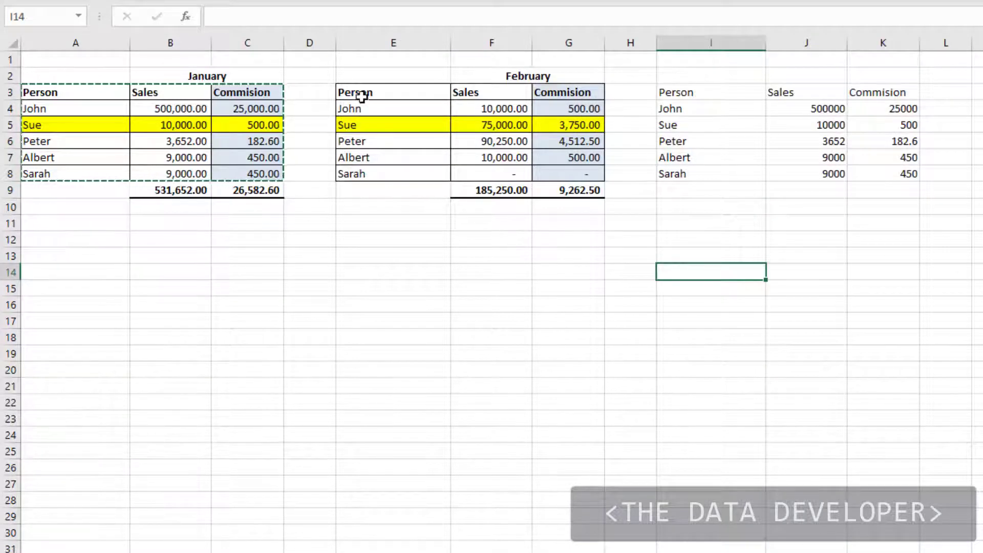
Add the February table E3:G8 into I3:K8 as plain values, giving sums like 510000 for John.
left_click(387, 95)
left_click_drag(387, 94, 586, 172)
key("ctrl+c")
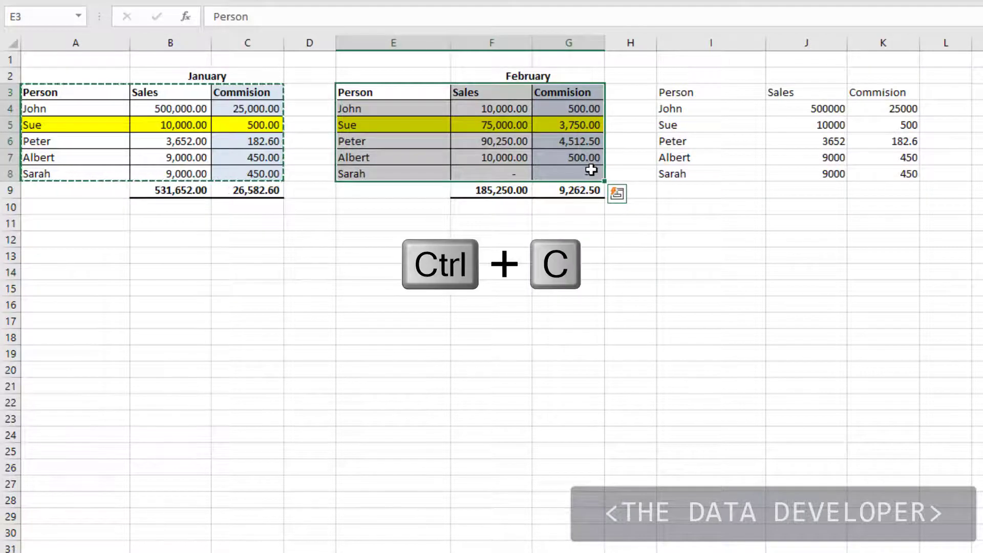
right_click(707, 95)
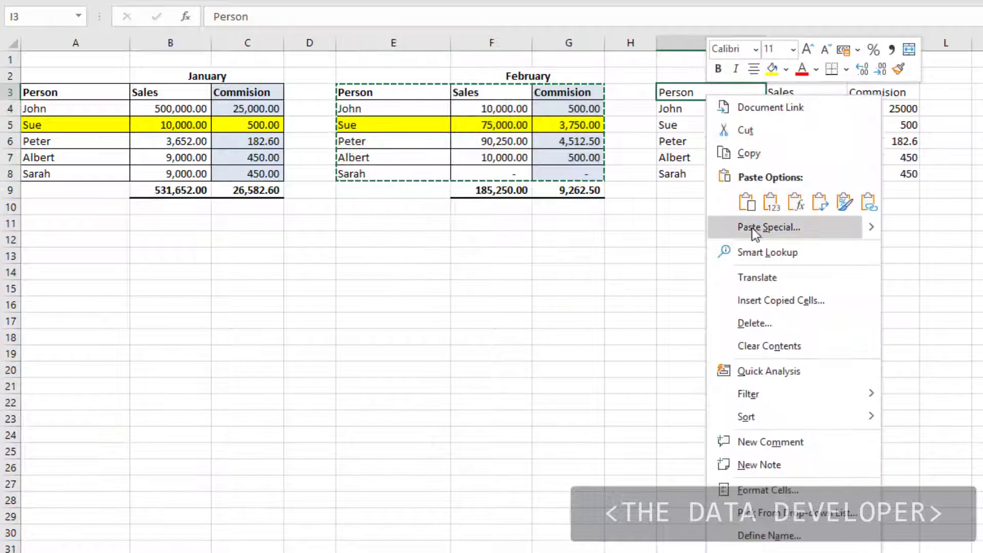
left_click(752, 165)
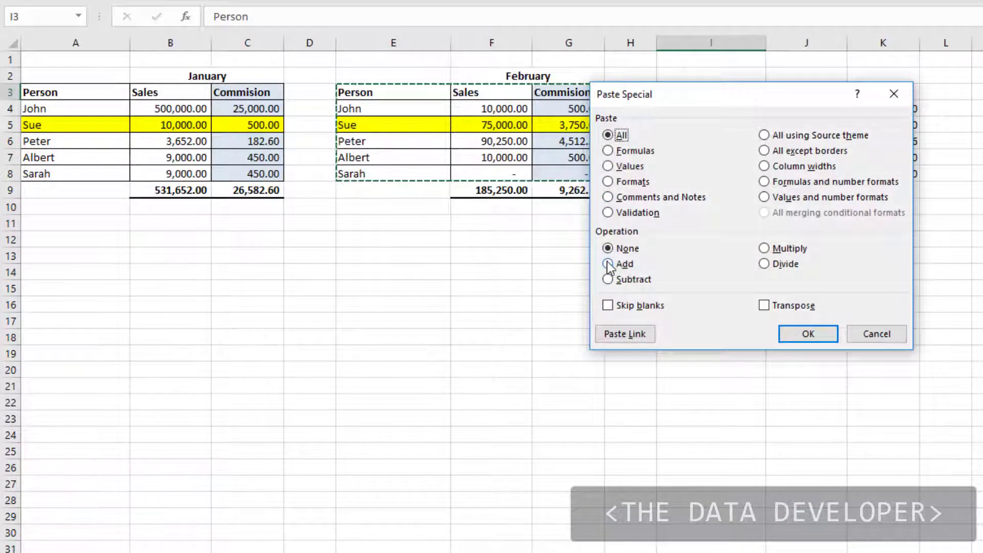
left_click(608, 264)
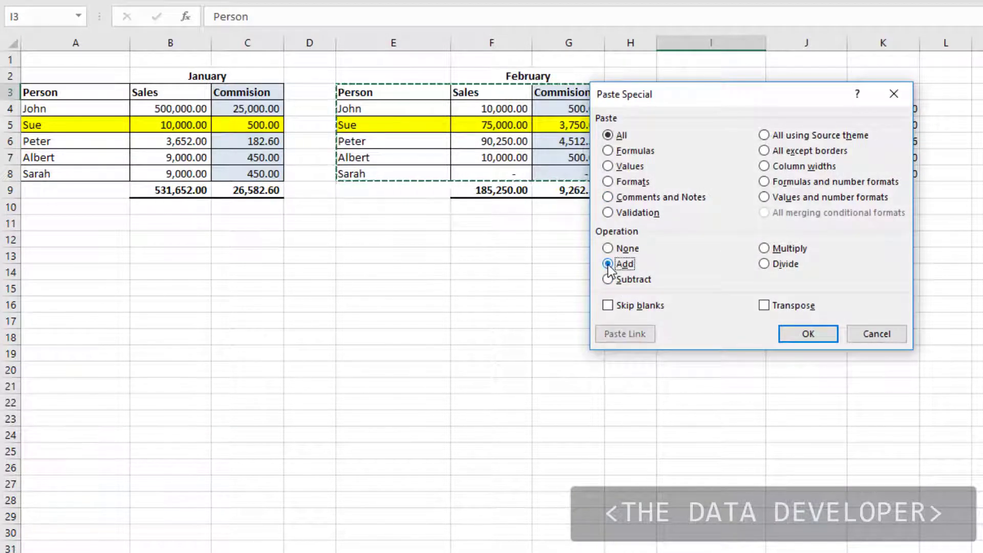
left_click(608, 166)
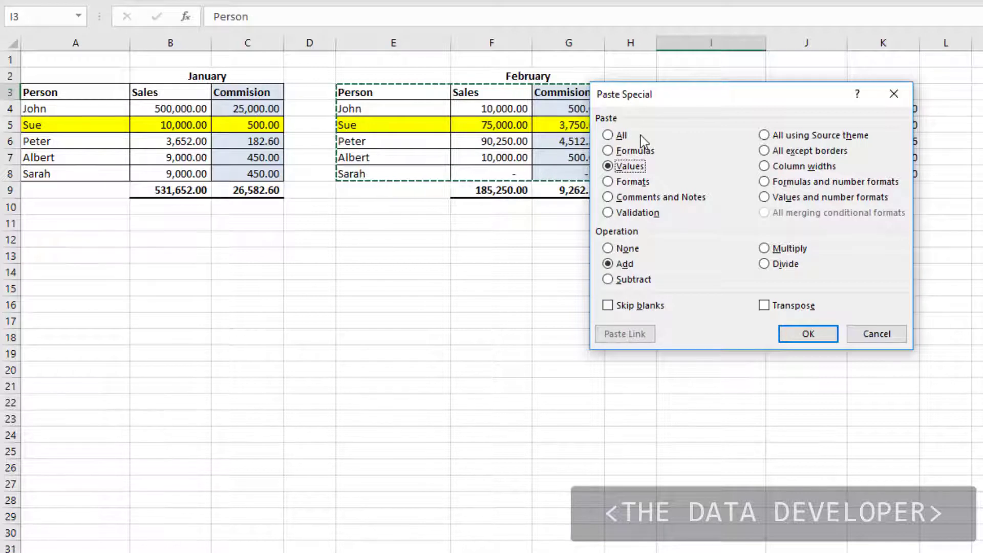
left_click(807, 334)
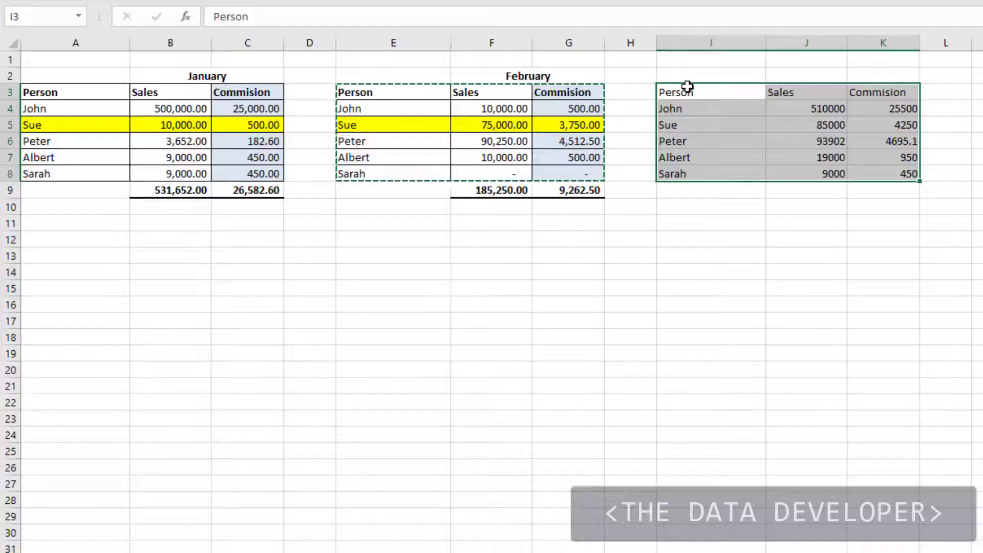
Paste the copied data into I3:K8 as values and number formats.
right_click(686, 92)
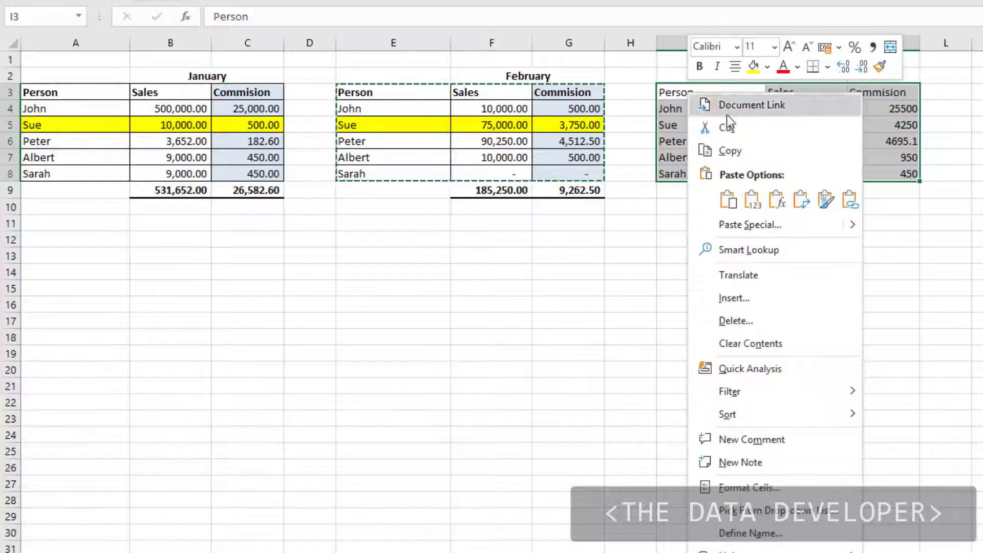
left_click(764, 224)
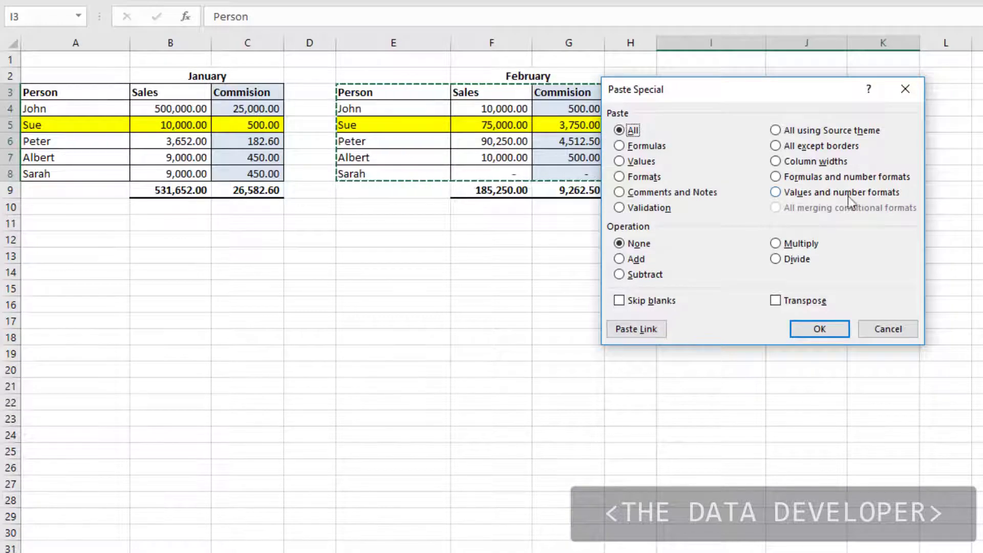
left_click(776, 194)
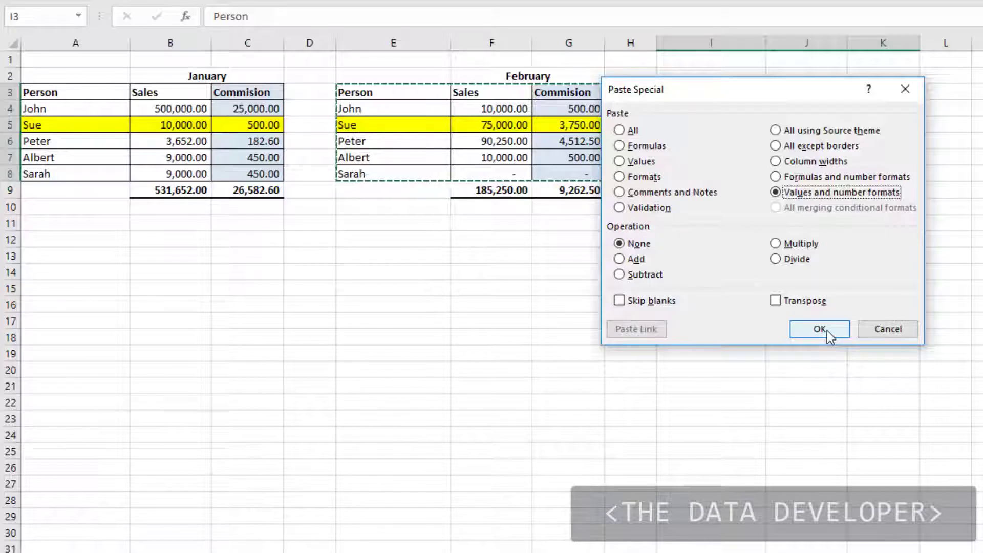
left_click(822, 329)
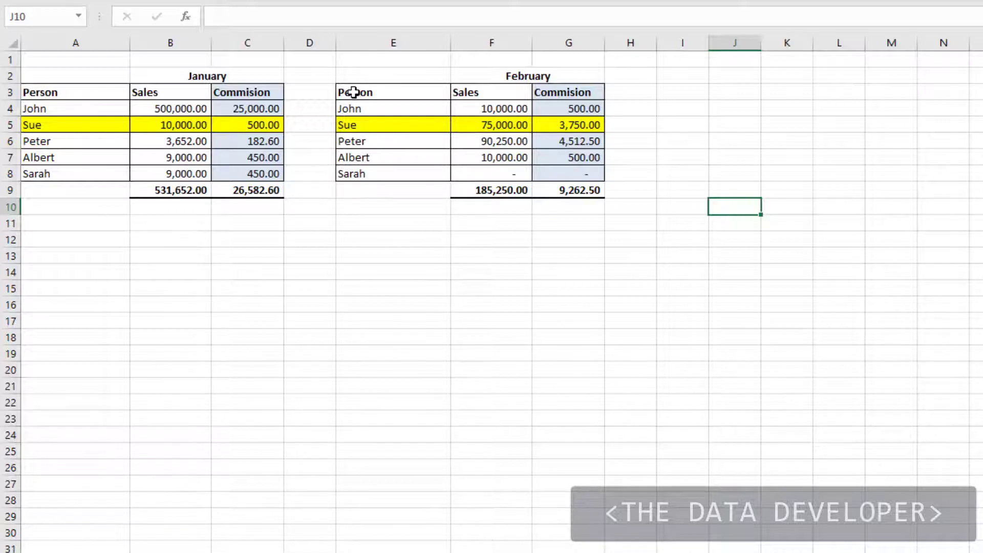
Copy the February table E3:G8 and paste it, fully formatted, into J3:L8.
left_click_drag(353, 92, 558, 176)
key("ctrl+c")
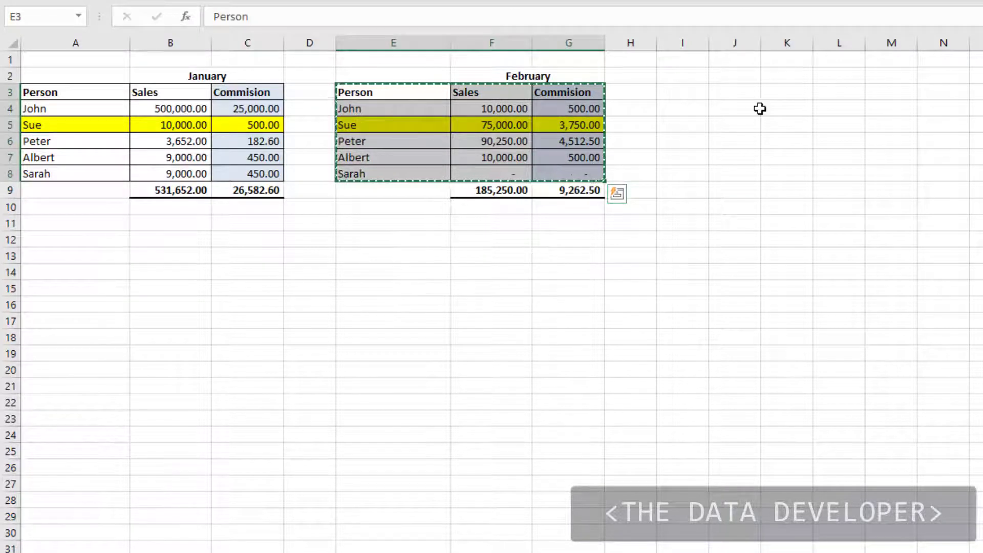
left_click(743, 93)
key("ctrl+v")
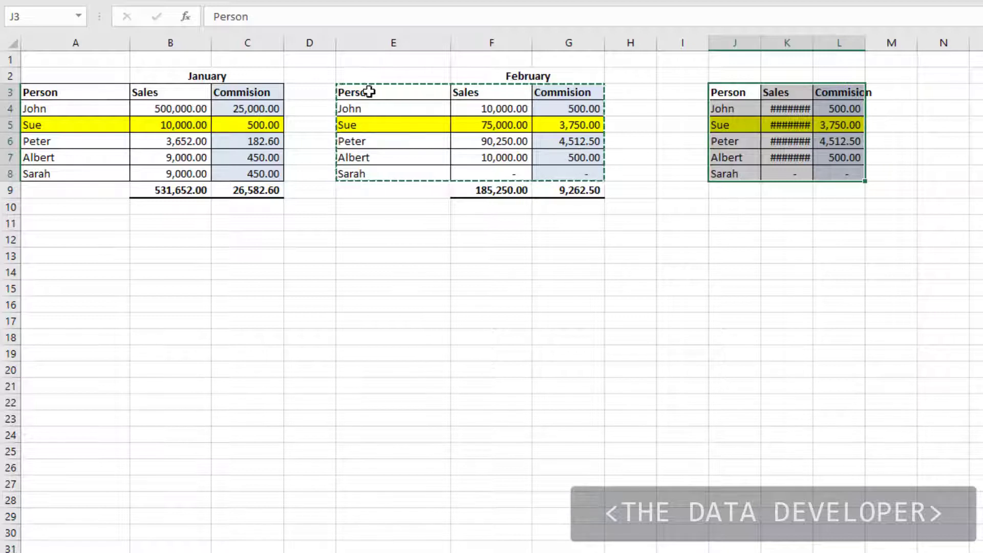
Copy the February table again and bring up Paste Special for cell N3 with Ctrl+Alt+V.
left_click_drag(369, 92, 566, 175)
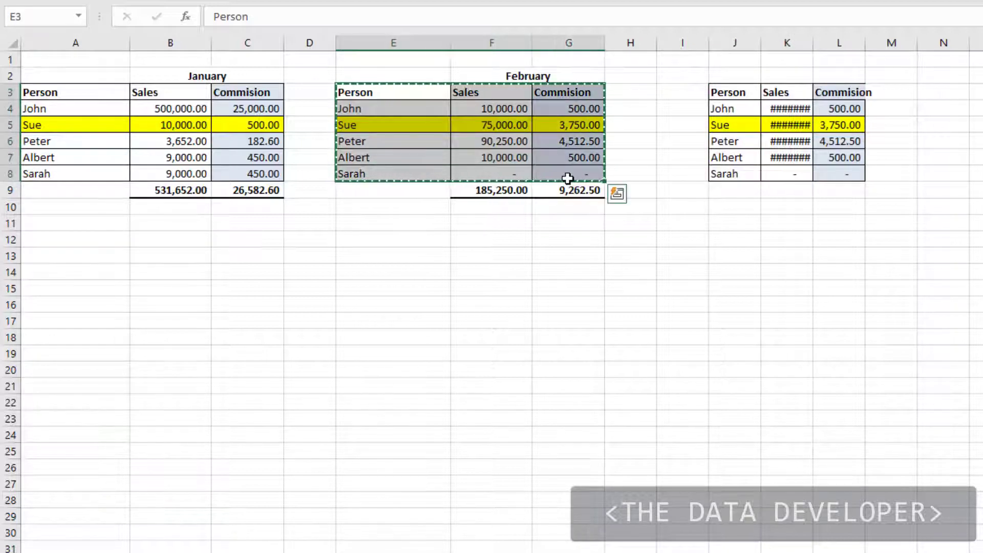
key("ctrl+c")
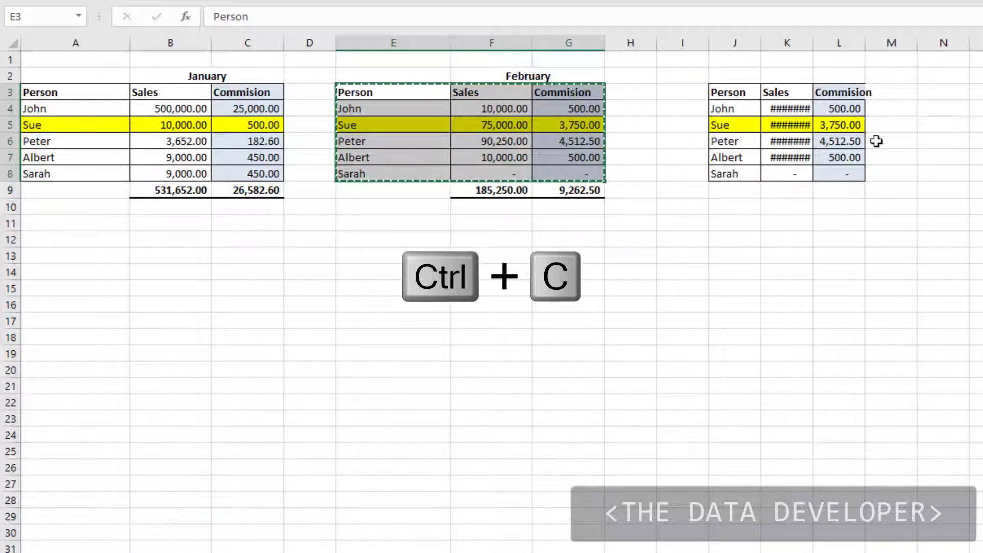
left_click(881, 93)
key("ctrl+alt+v")
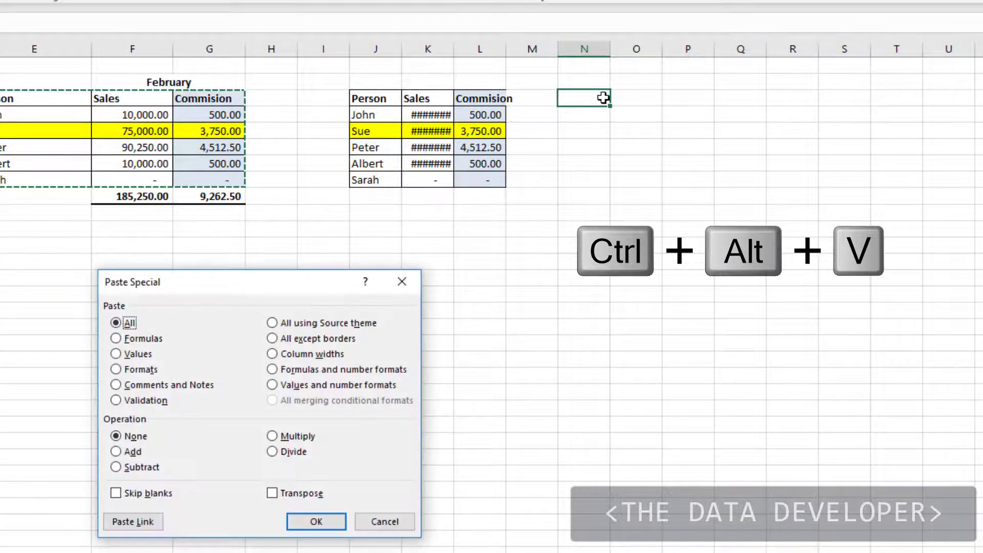
left_click_drag(256, 291, 415, 254)
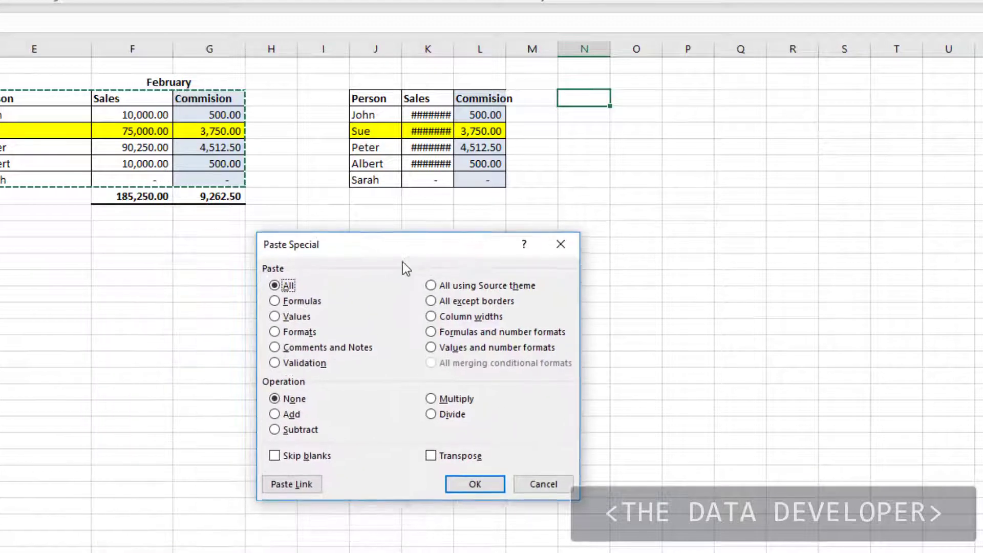
left_click(276, 317)
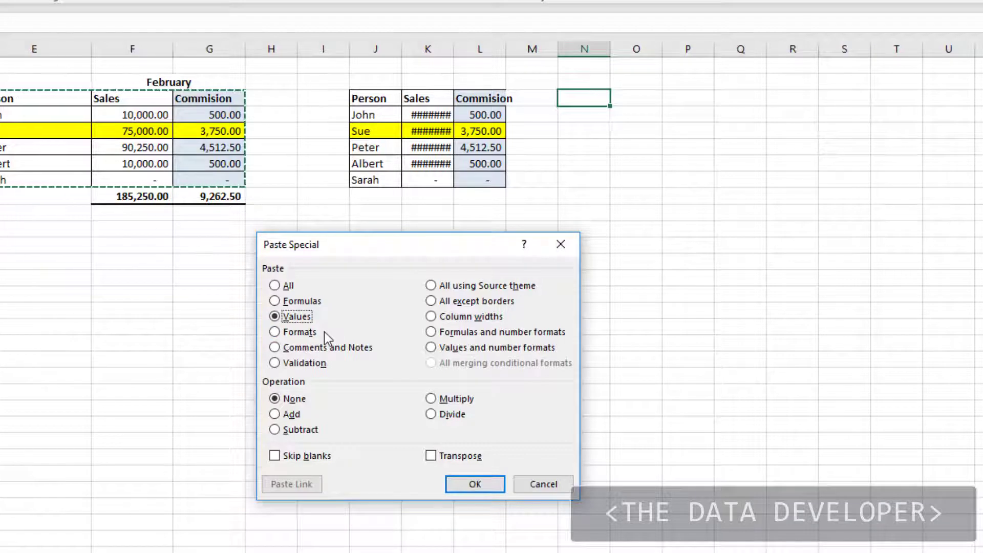
left_click(475, 484)
left_click(684, 275)
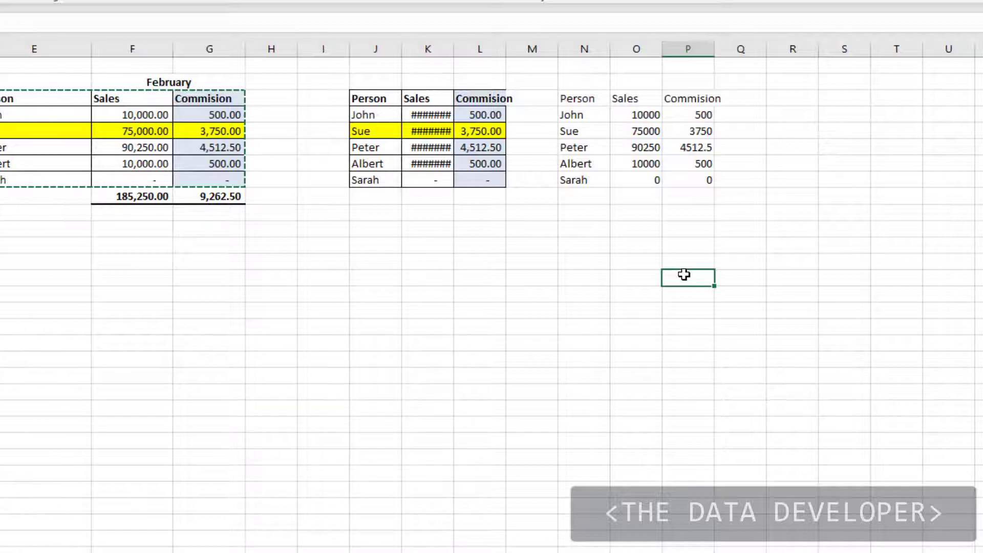
left_click(792, 98)
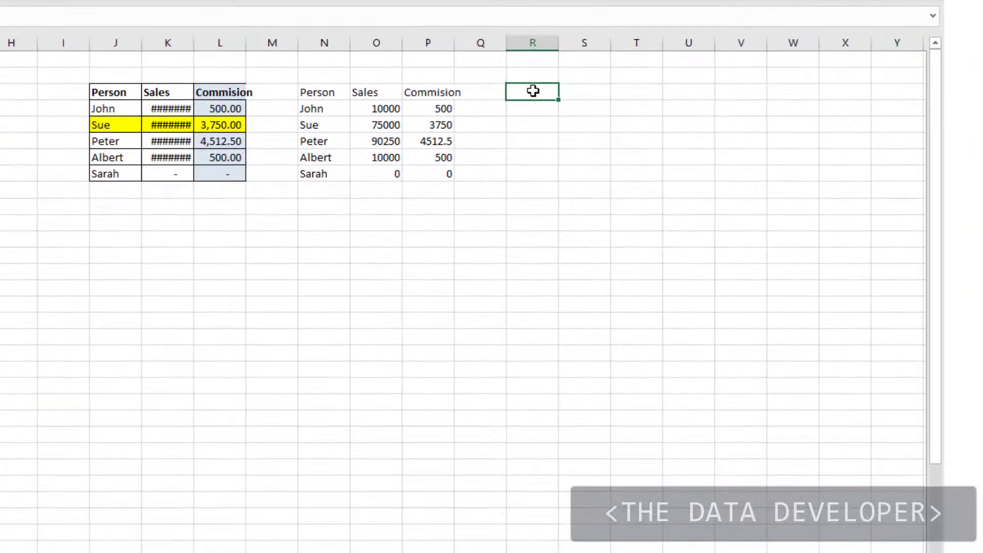
Paste the copied Person/Sales/Commision table into R5 as plain values only.
right_click(793, 97)
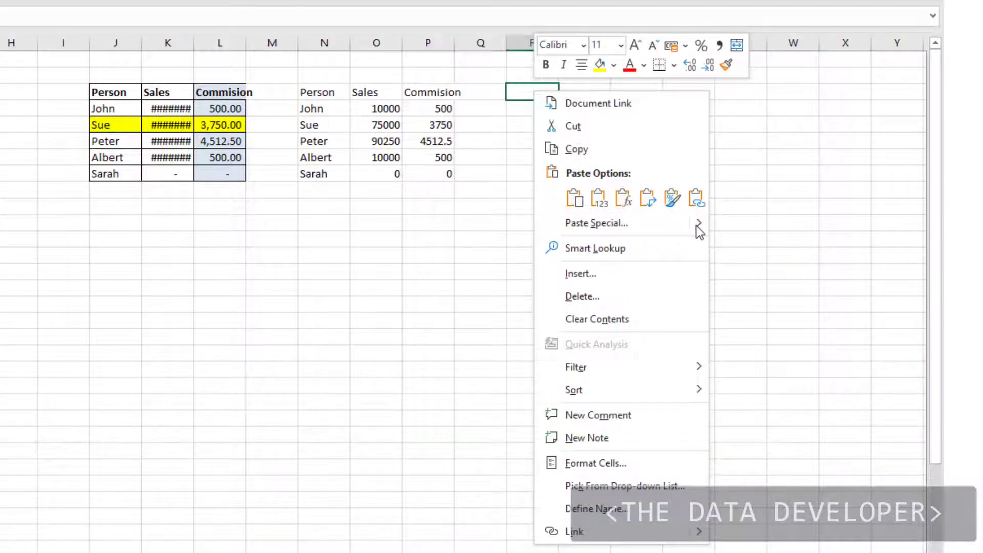
mouse_move(696, 226)
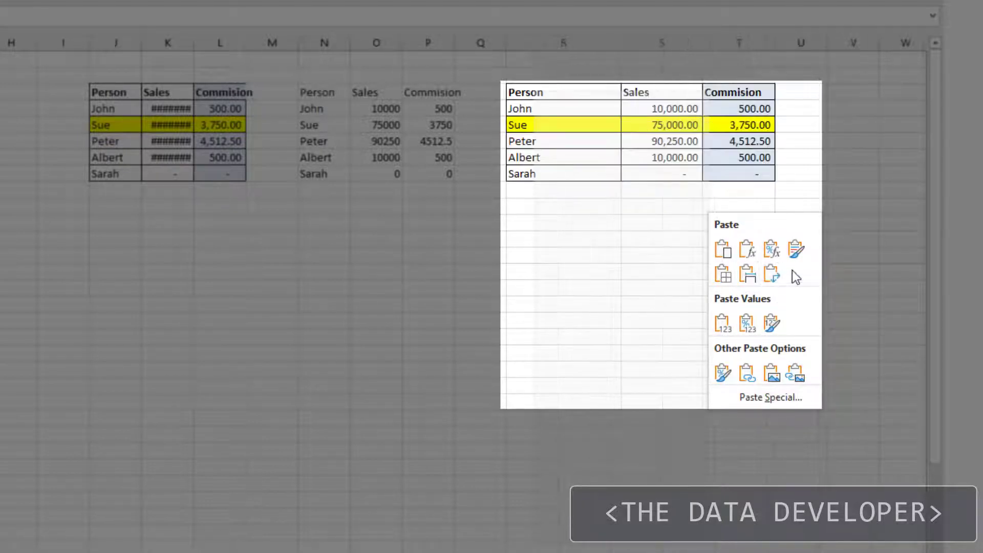
key("Escape")
key("Escape")
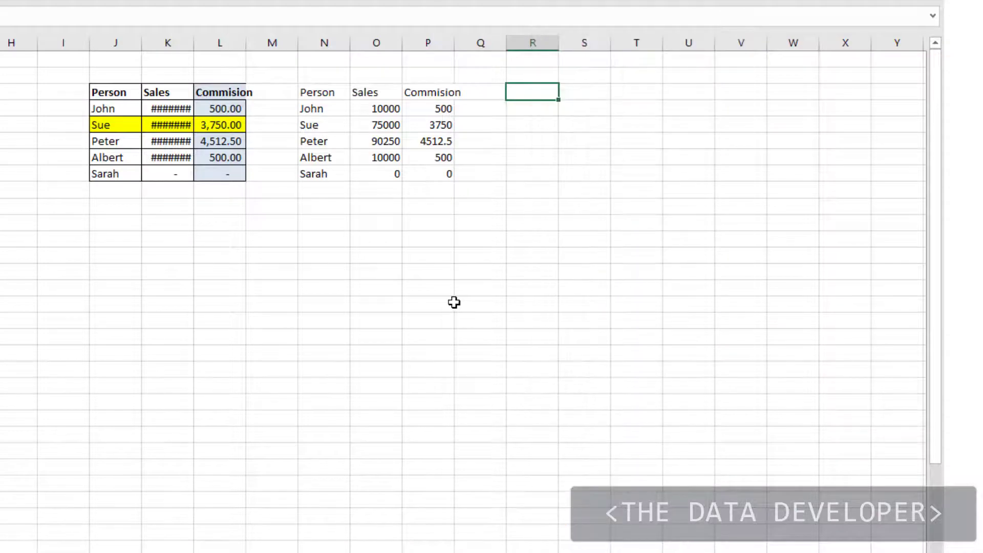
right_click(540, 92)
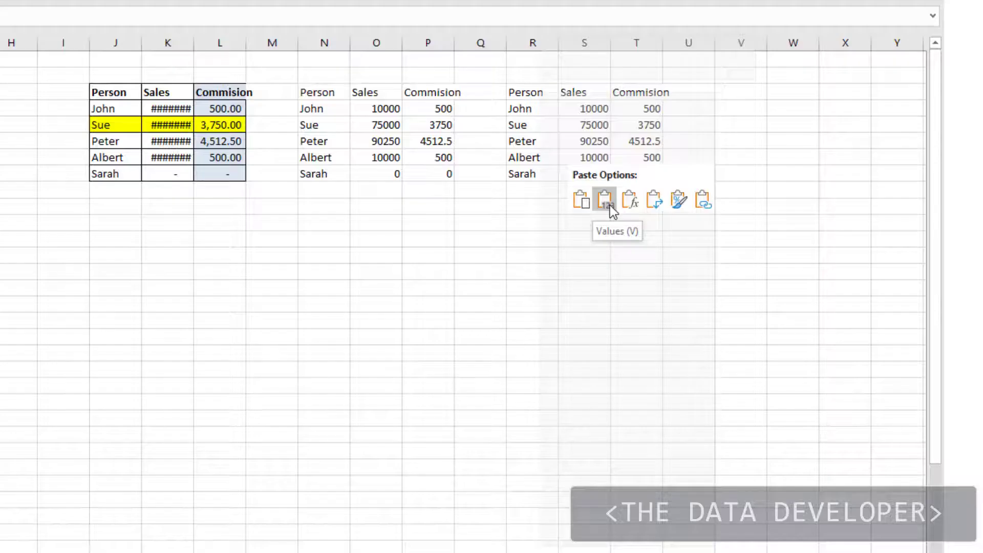
left_click(610, 204)
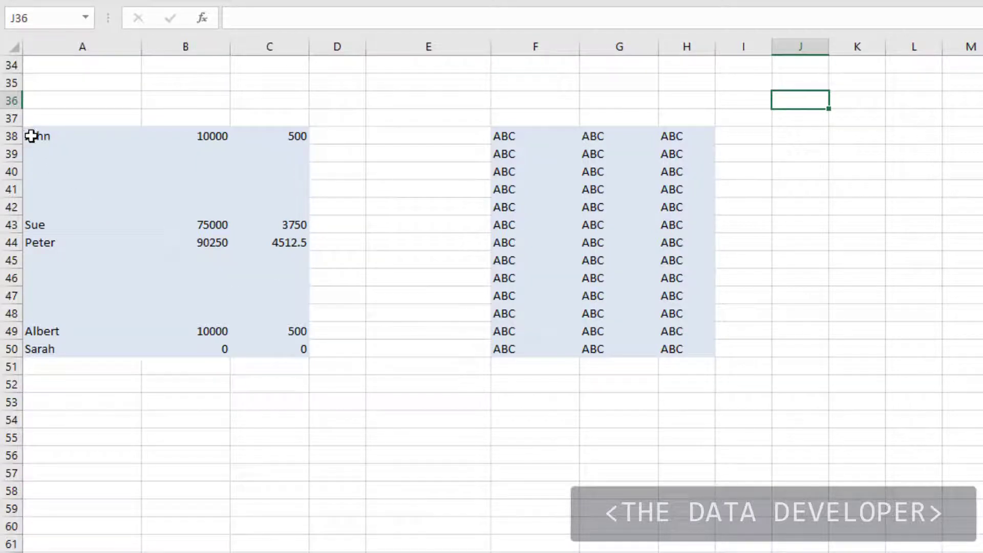
Select the A38:C50 sales and commission list, including its blank rows.
left_click_drag(32, 135, 271, 346)
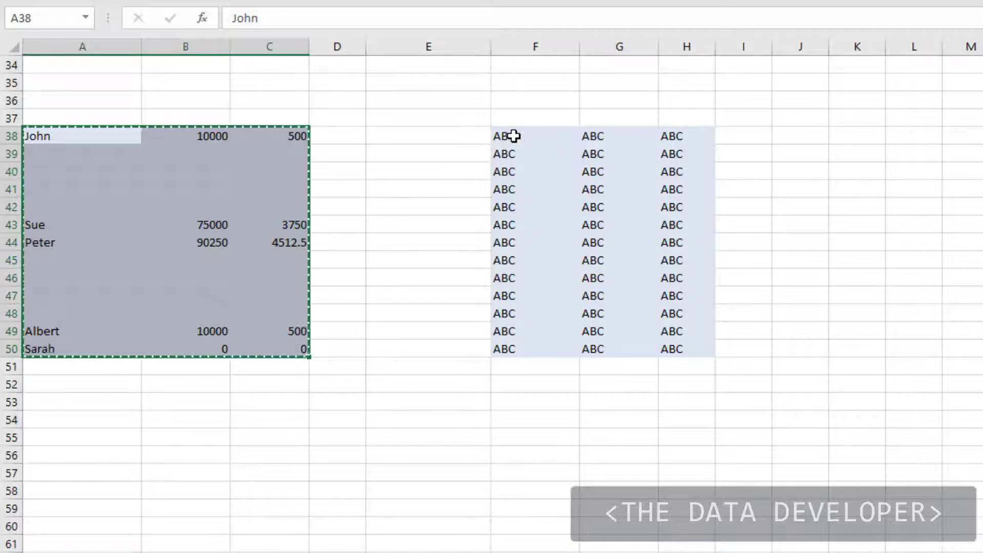
right_click(517, 135)
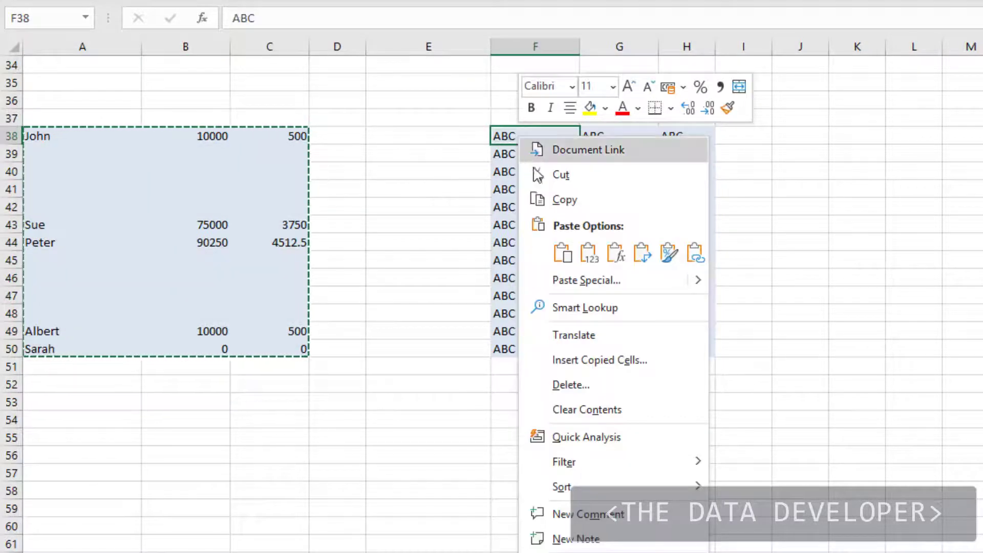
left_click(579, 280)
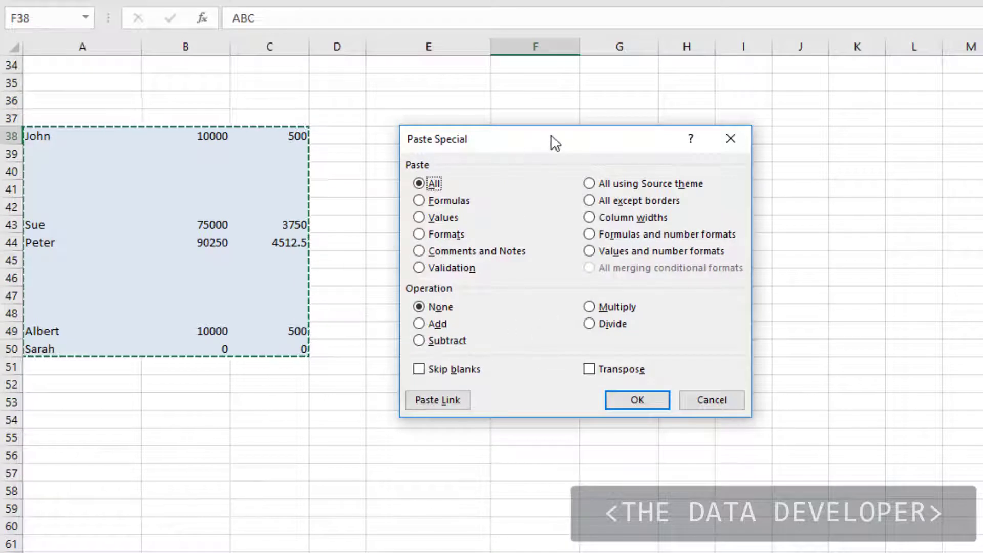
left_click(419, 218)
left_click(637, 402)
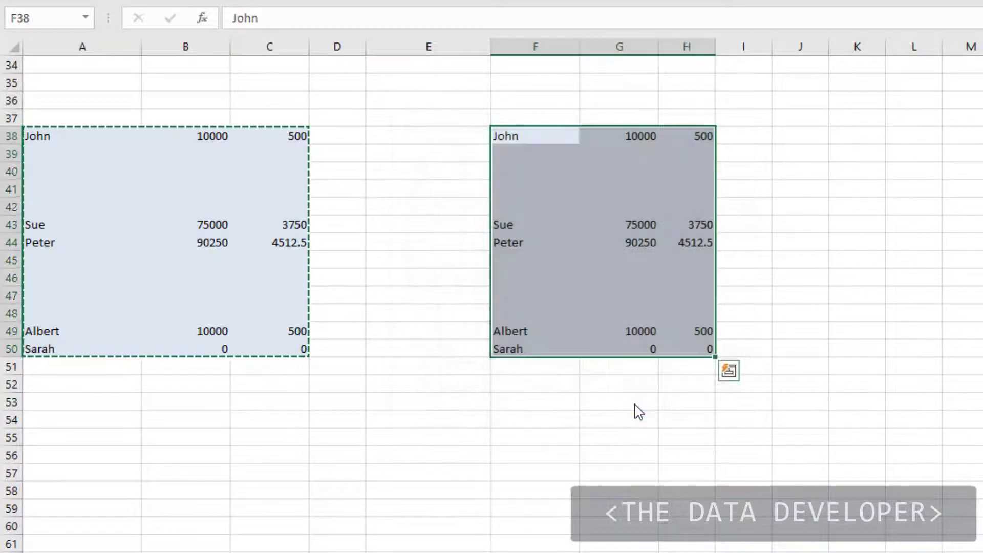
left_click(825, 244)
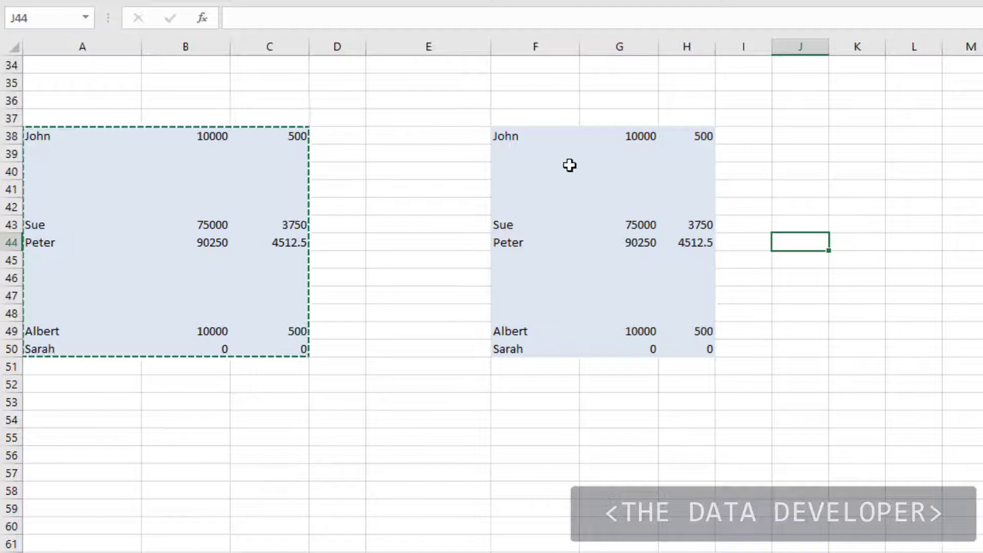
key("ctrl+z")
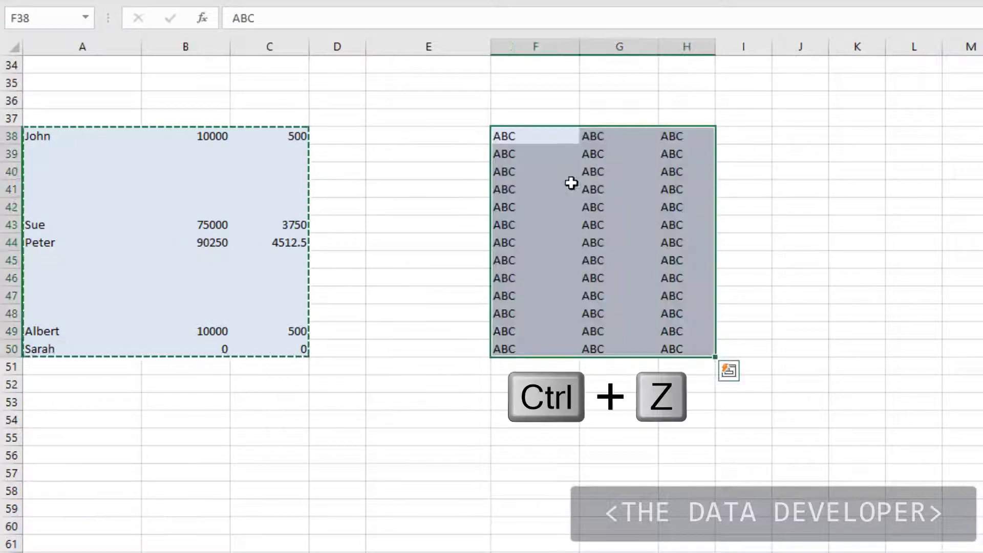
Paste the list into F38 as values with Skip blanks, keeping ABC in the empty rows.
left_click(428, 218)
right_click(508, 135)
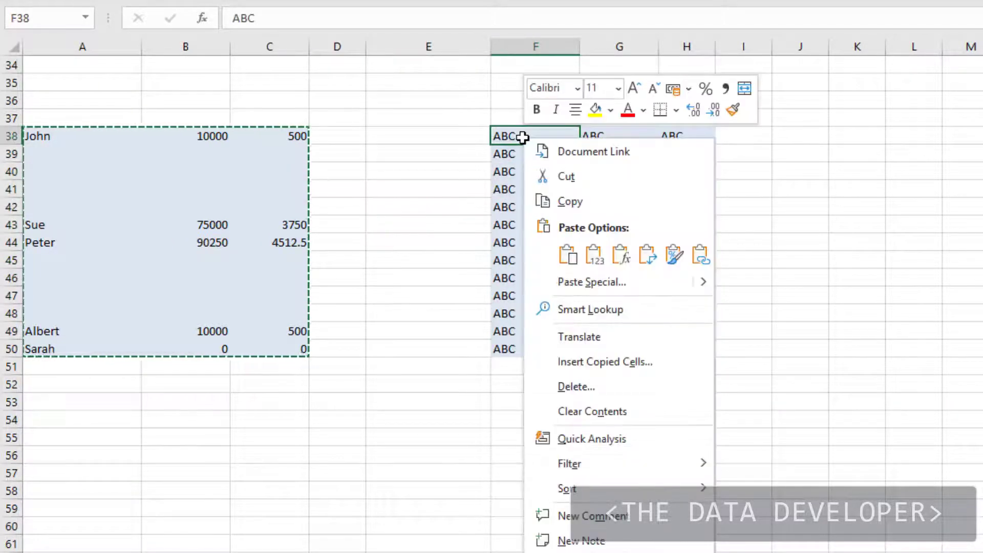
left_click(607, 283)
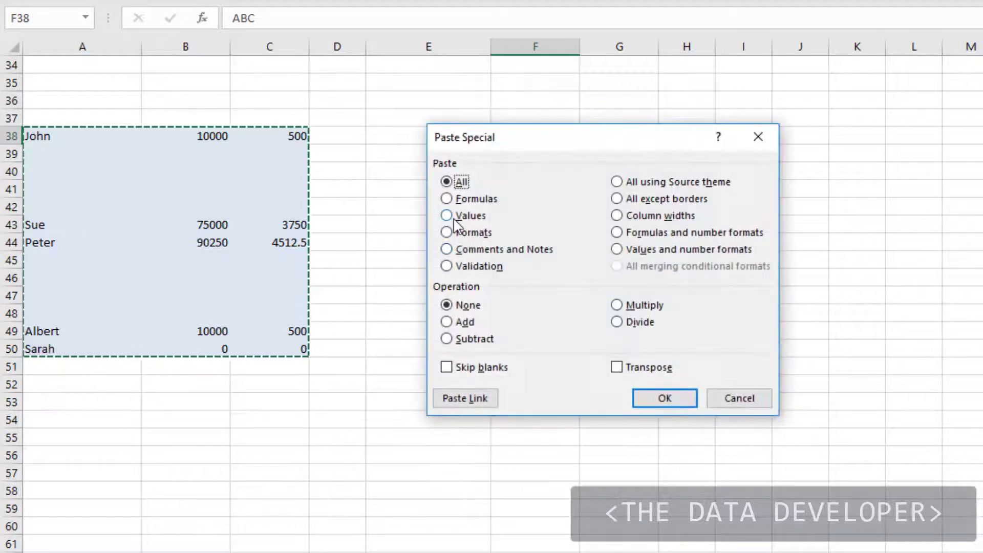
left_click(449, 216)
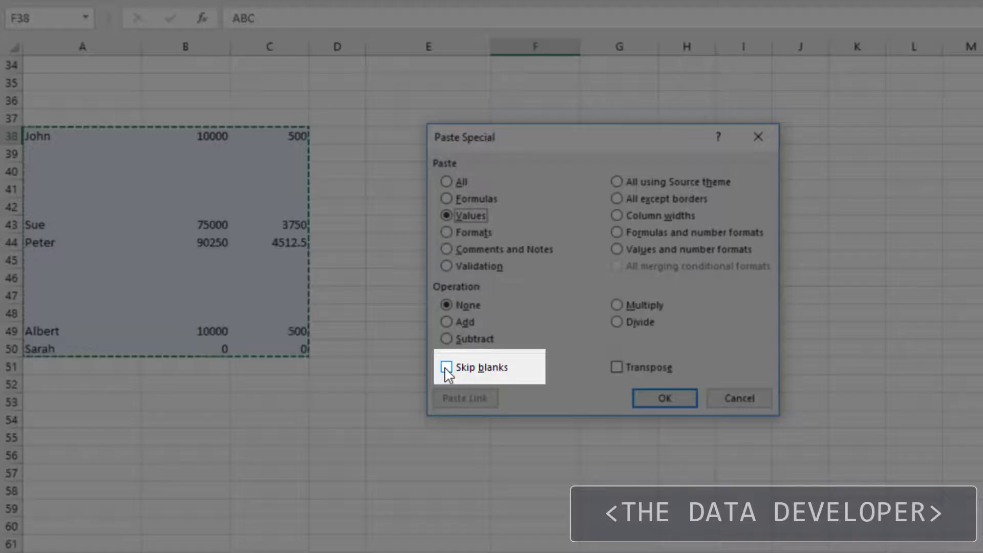
left_click(446, 367)
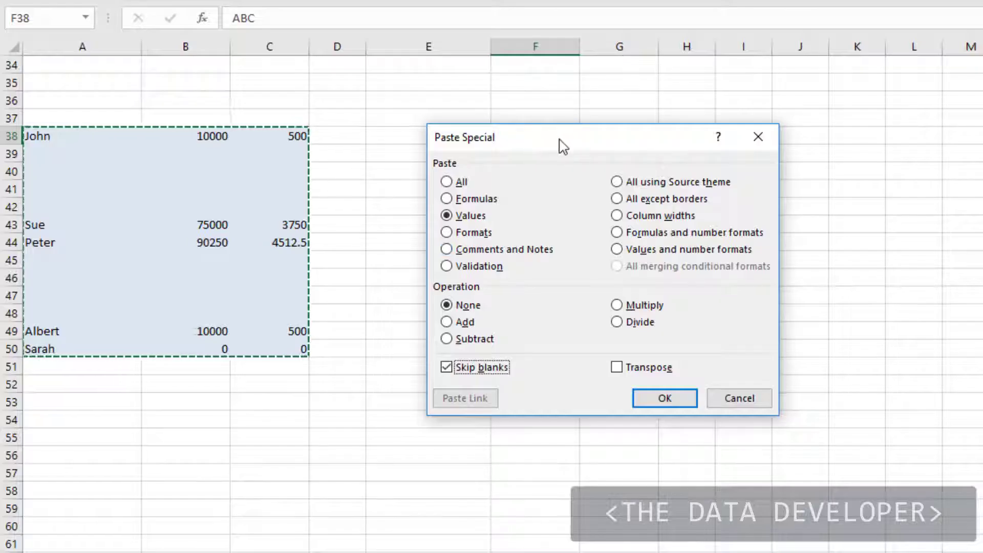
left_click_drag(565, 157, 876, 139)
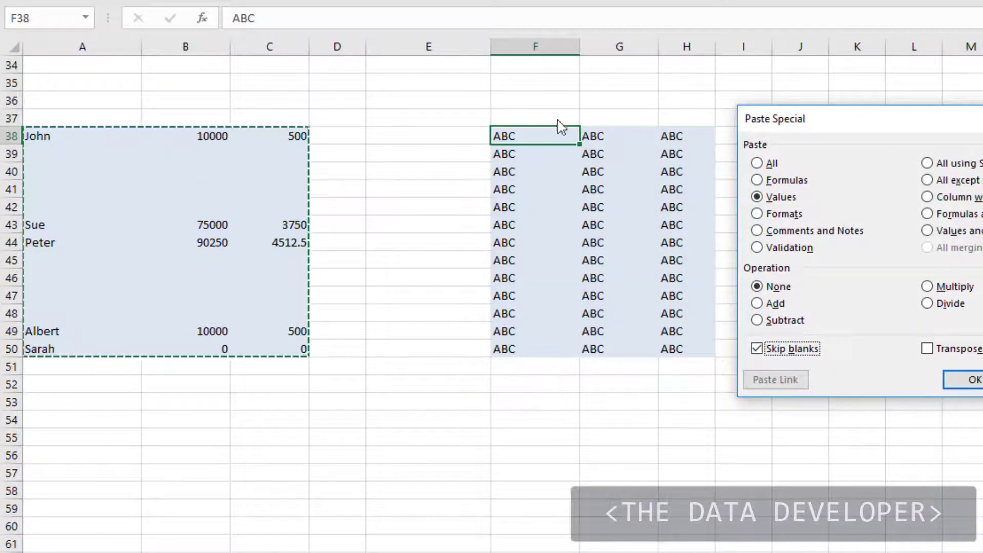
left_click(967, 386)
Switch to the sheet holding the sideways invoice records.
left_click(798, 250)
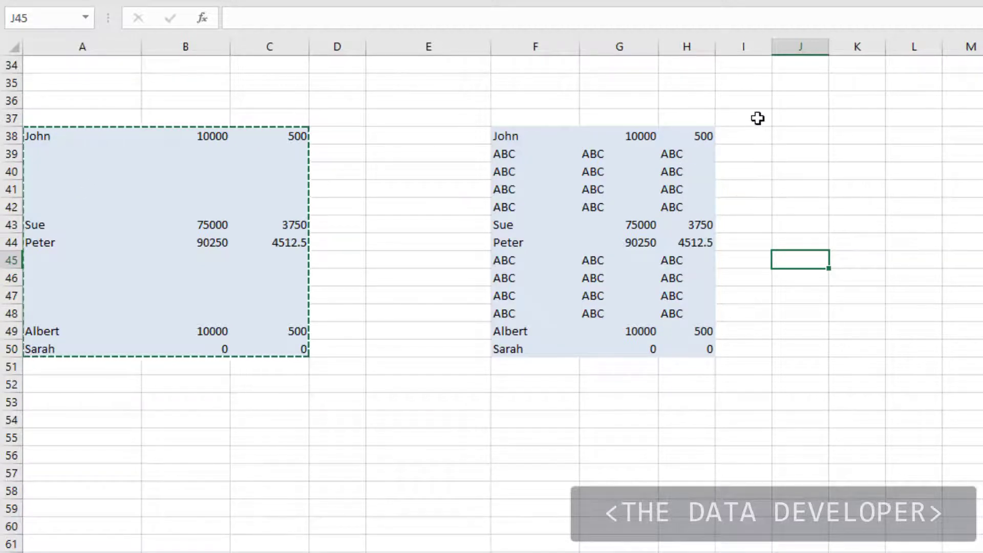
left_click(787, 103)
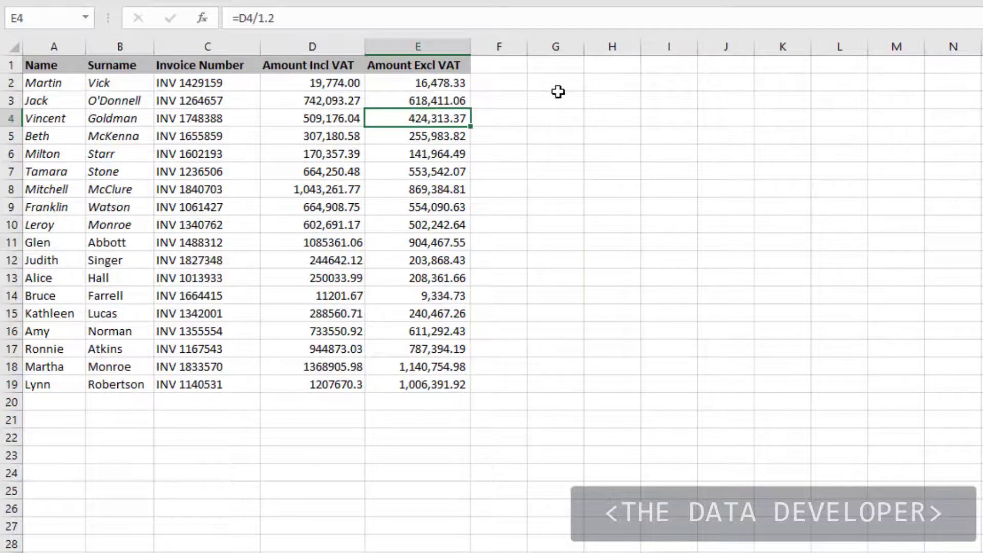
left_click(561, 96)
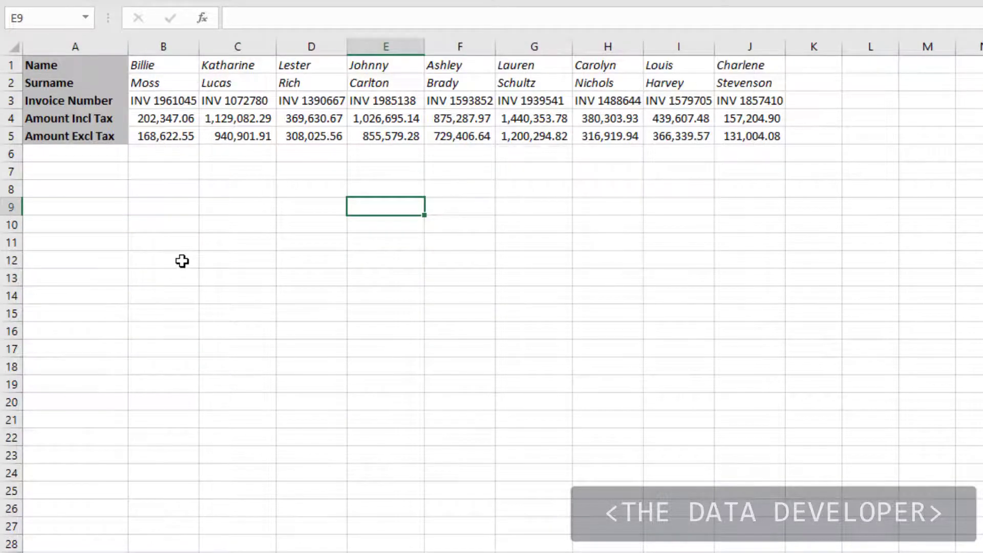
Copy the invoice table A1:J5 and paste it transposed into M1.
left_click(182, 261)
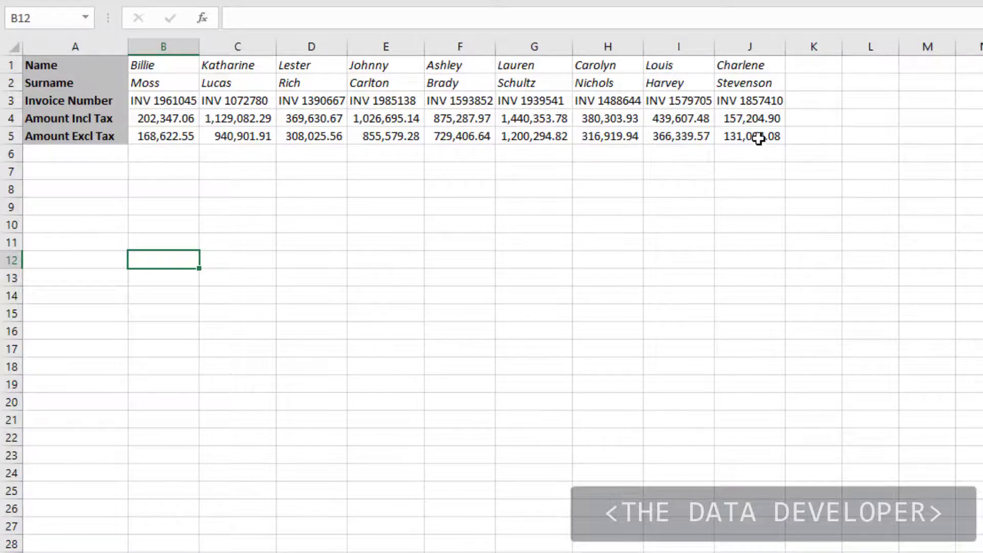
left_click_drag(756, 136, 32, 69)
key("ctrl+c")
scroll(77, 125, "right", 6)
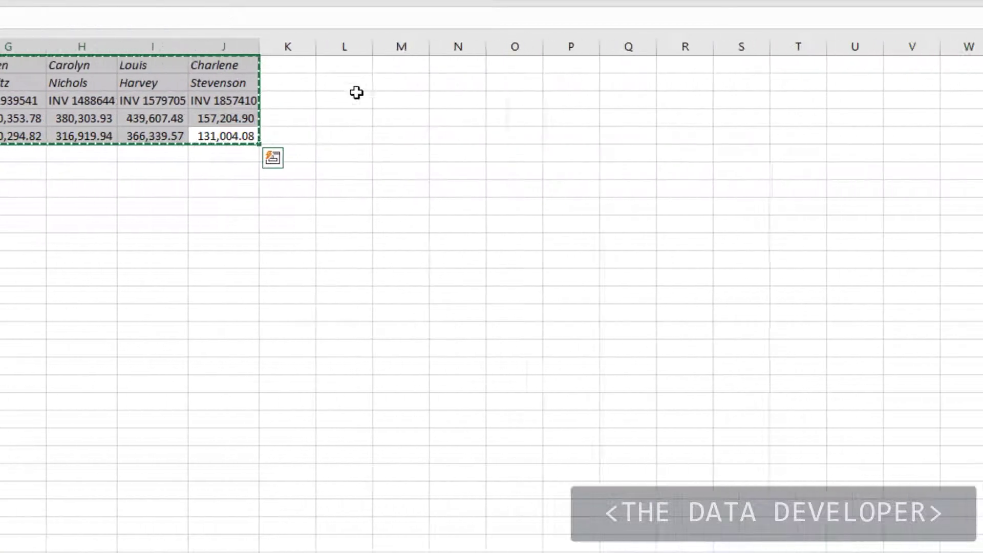
right_click(210, 64)
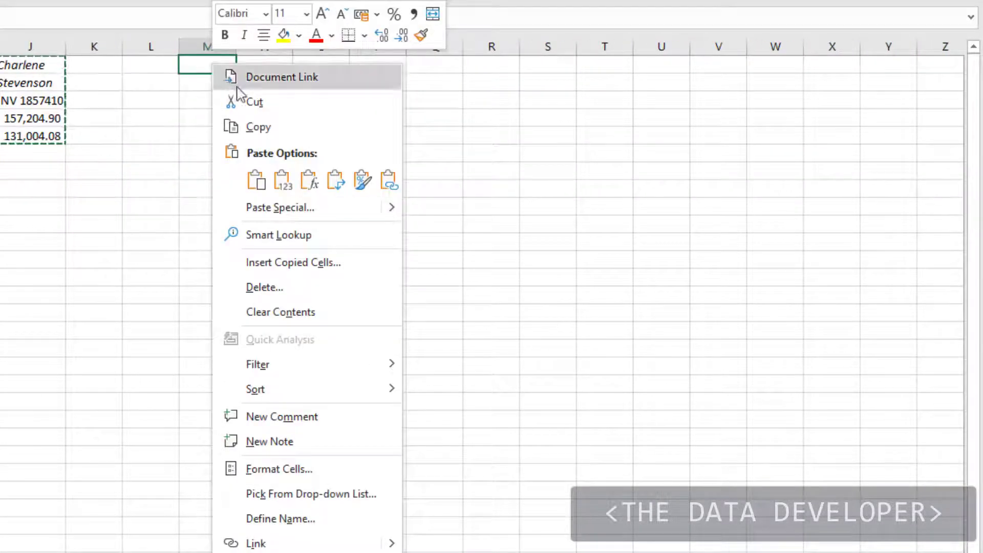
left_click(301, 207)
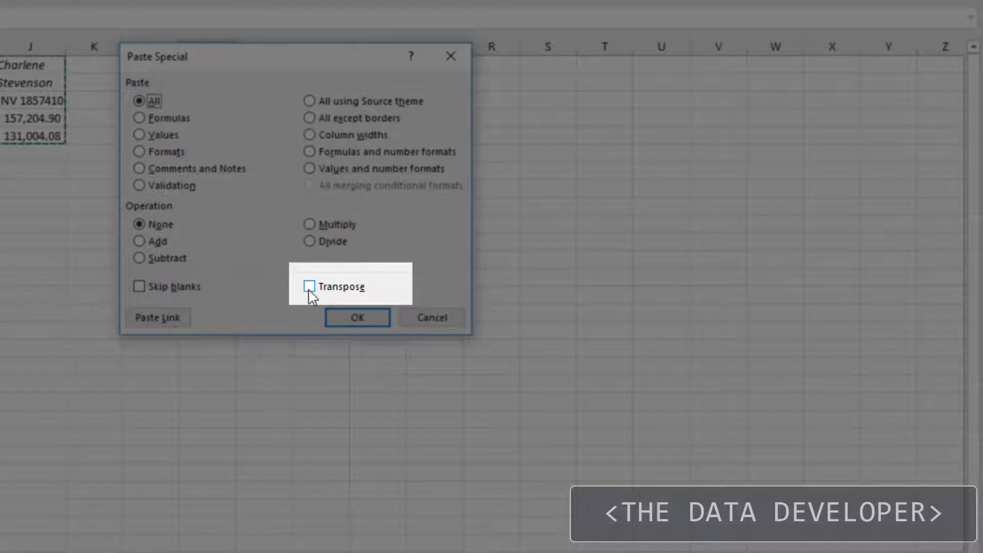
left_click(310, 288)
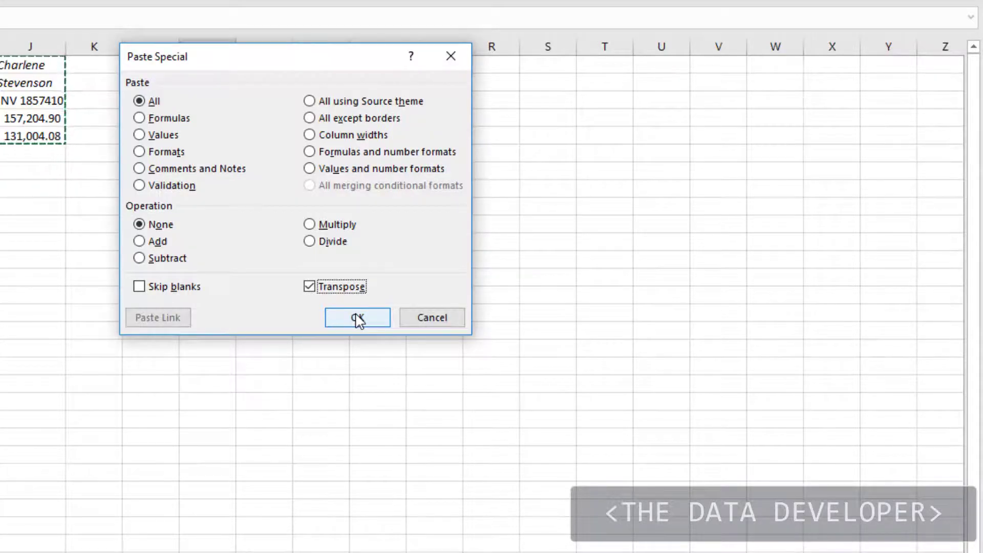
left_click(358, 318)
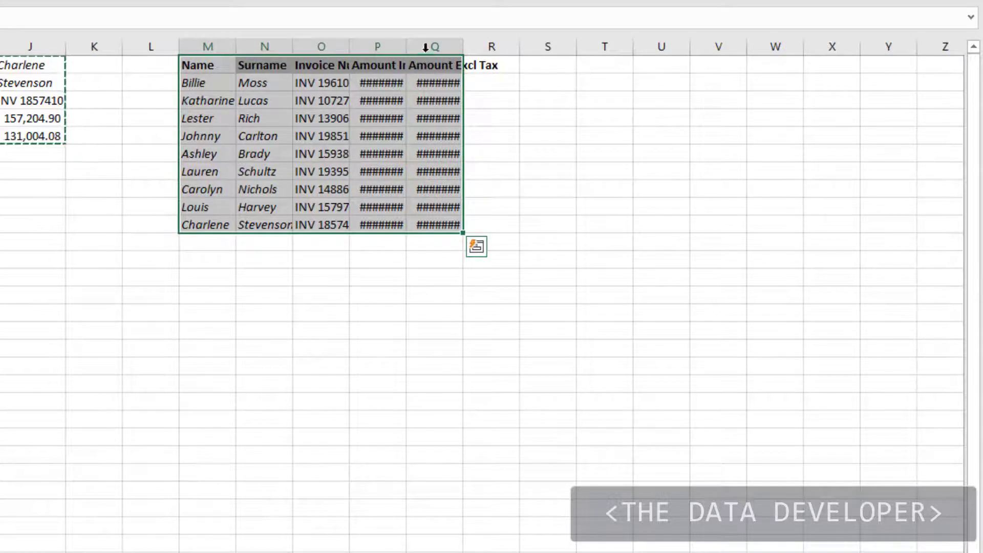
Autofit the widths of the pasted columns N to Q.
left_click_drag(433, 46, 229, 37)
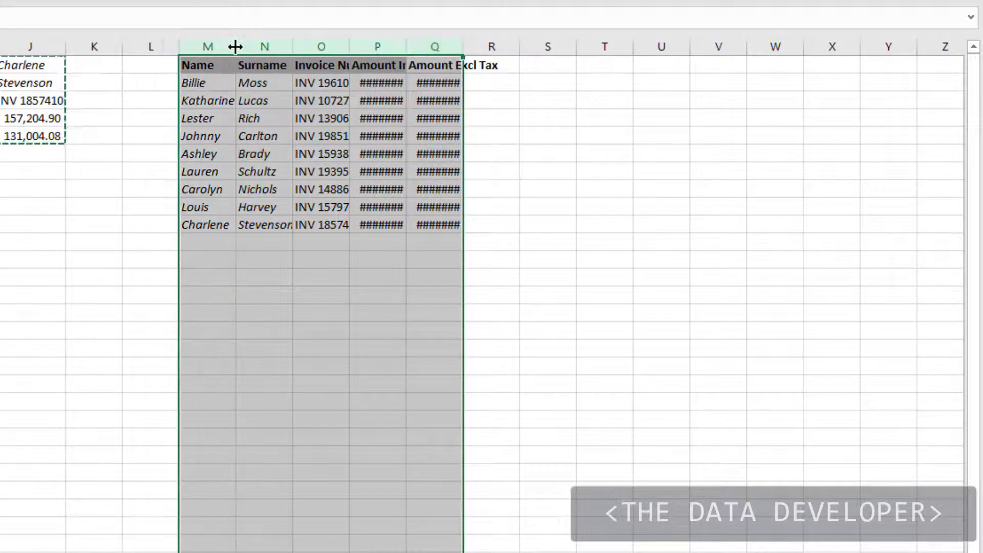
double_click(235, 44)
left_click(382, 147)
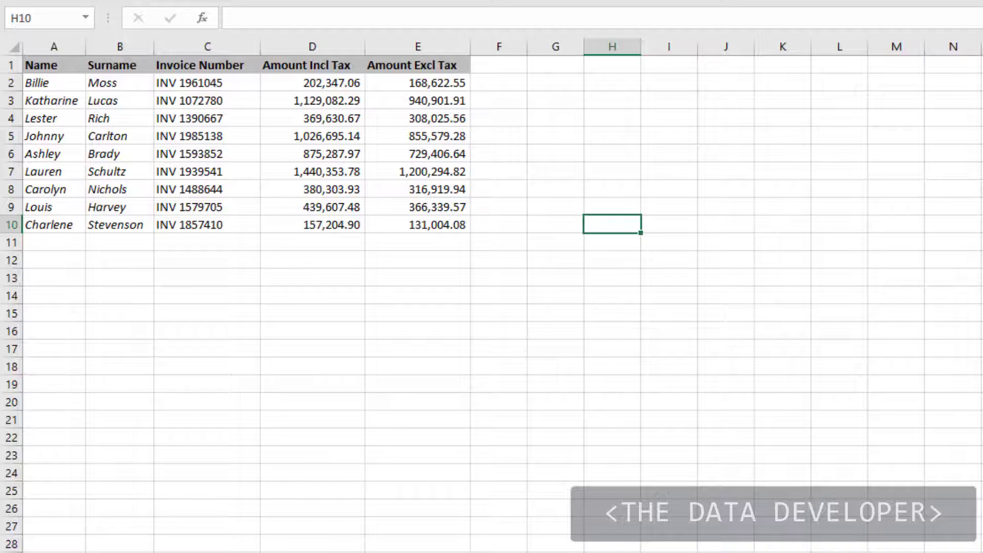
Paste-link the New West invoice rows into A2:E10 and check the link formula in B3.
left_click_drag(441, 228, 48, 82)
key("ctrl+c")
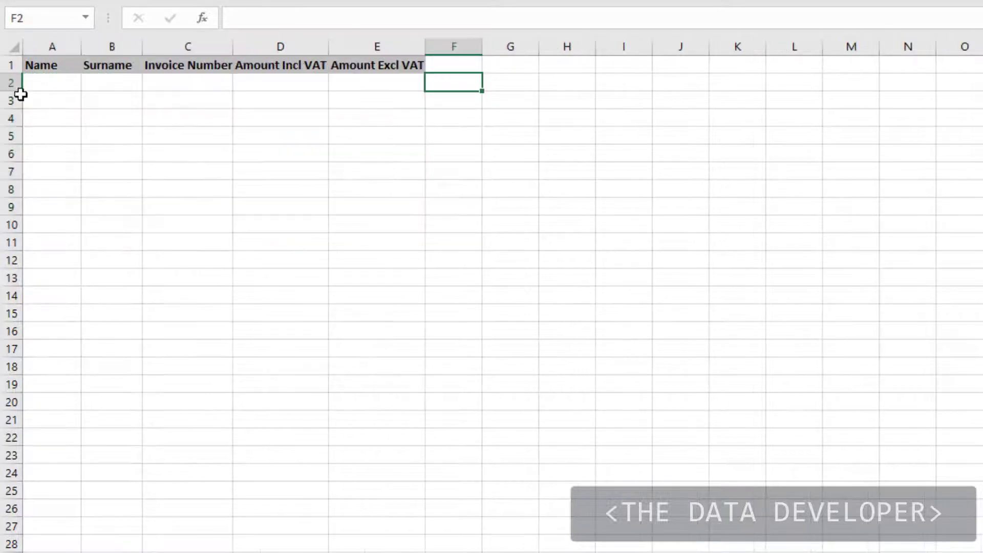
left_click(51, 81)
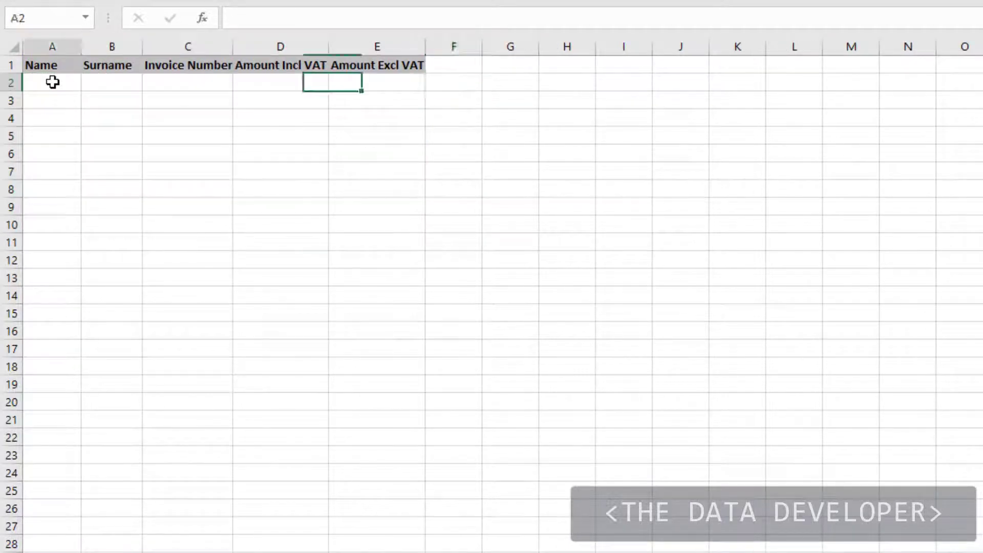
right_click(53, 82)
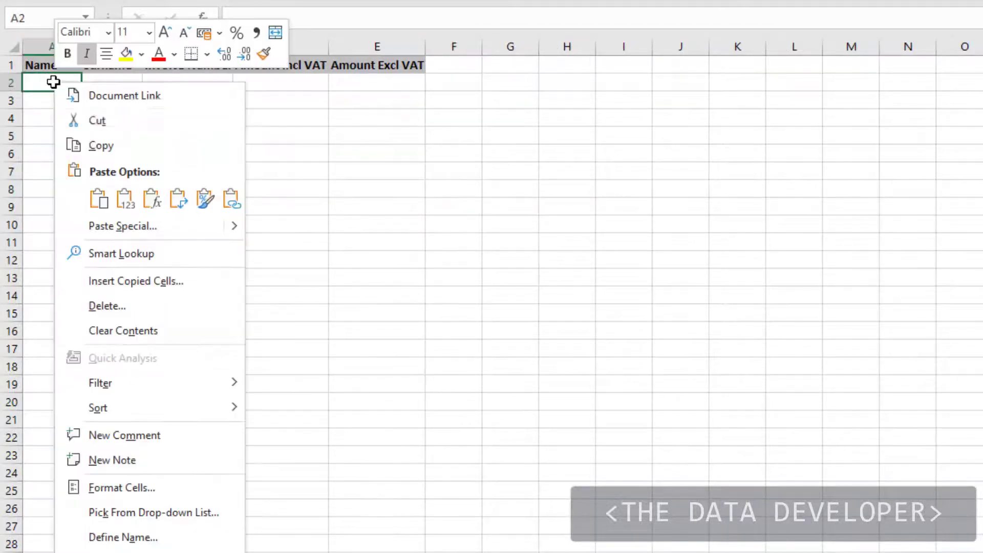
left_click(149, 227)
left_click_drag(149, 83, 581, 145)
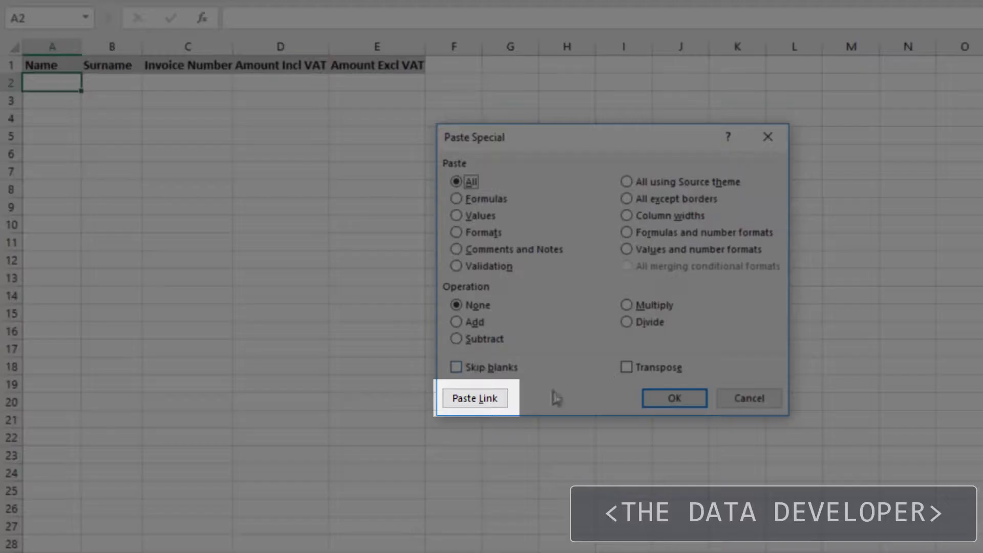
left_click(474, 398)
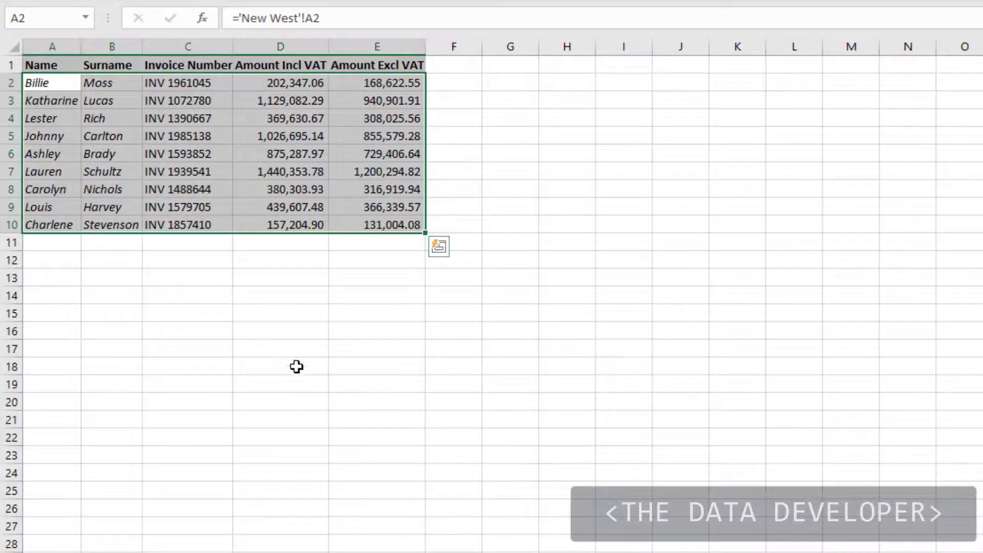
left_click(269, 340)
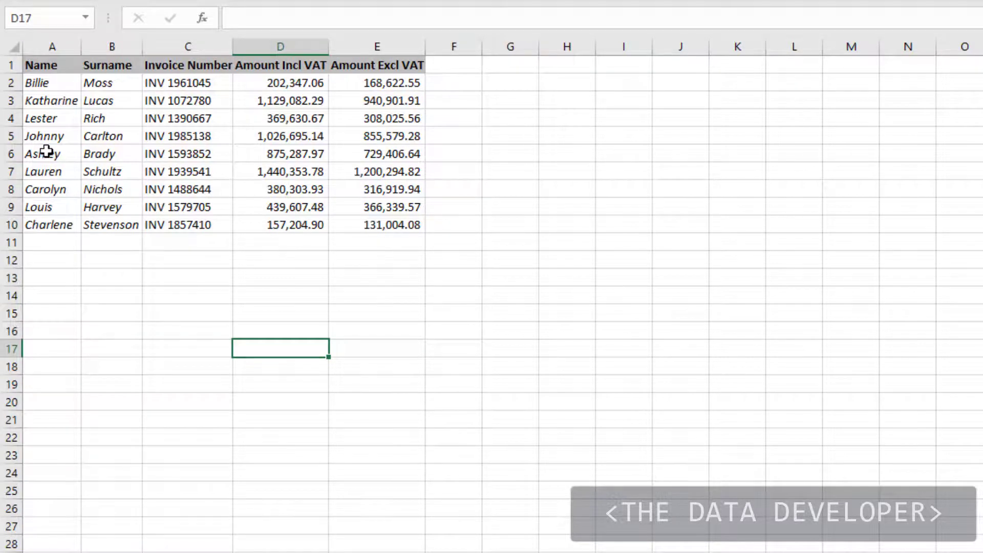
left_click(94, 100)
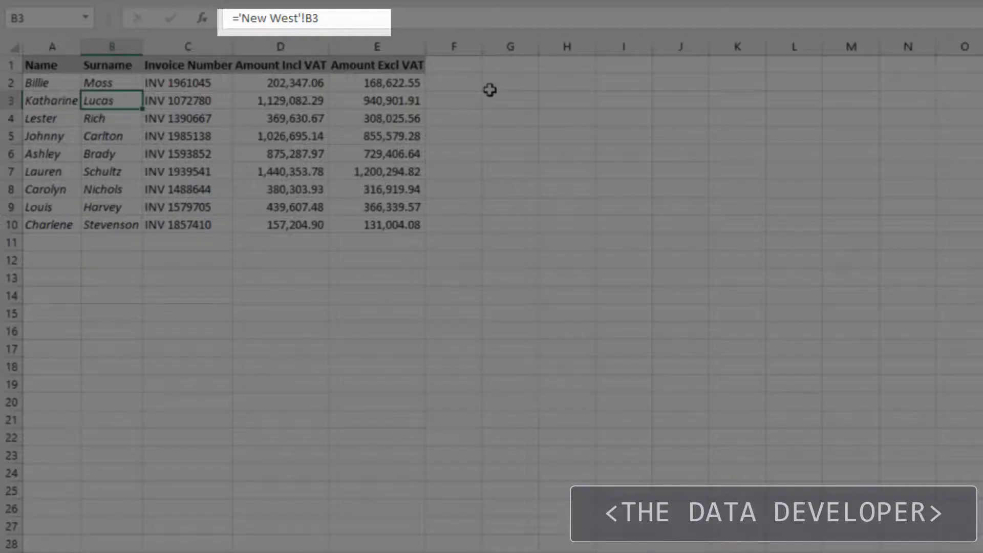
left_click(490, 90)
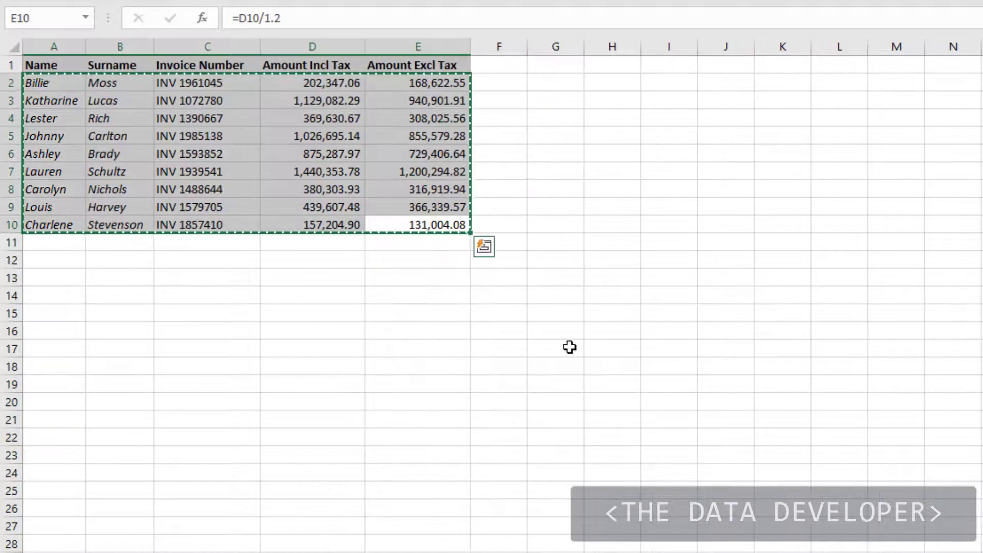
Change the source sheet's first Amount Incl Tax in D2 to 500.
left_click(521, 291)
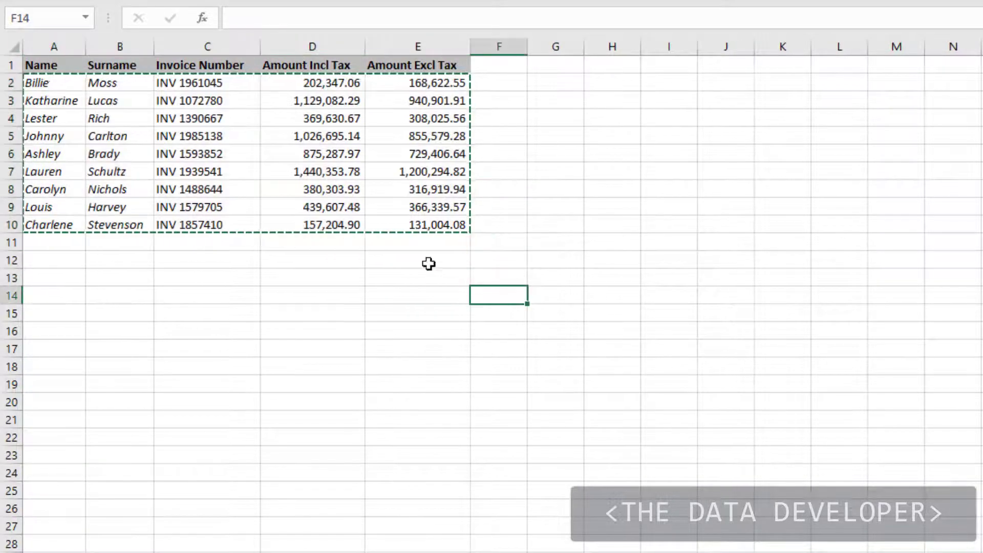
left_click(319, 86)
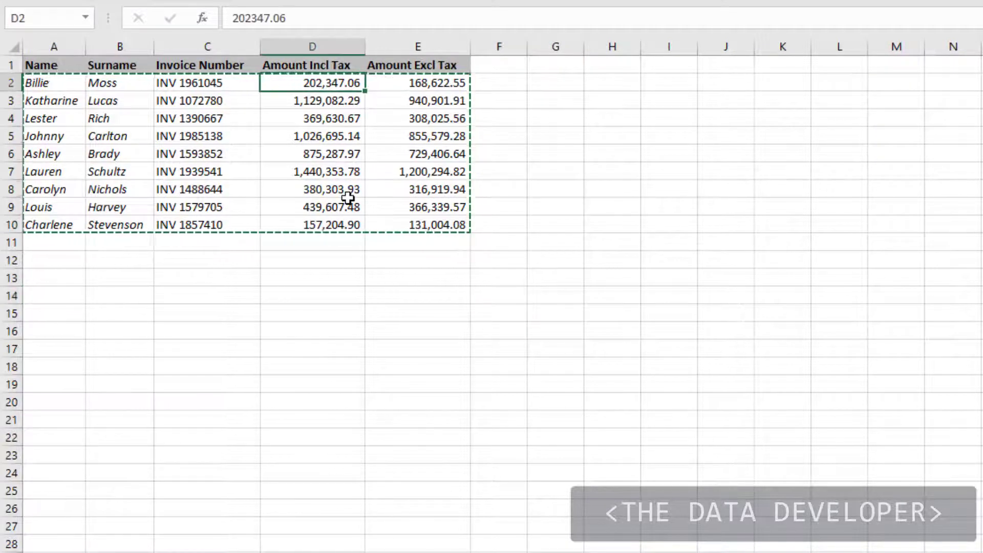
type("500")
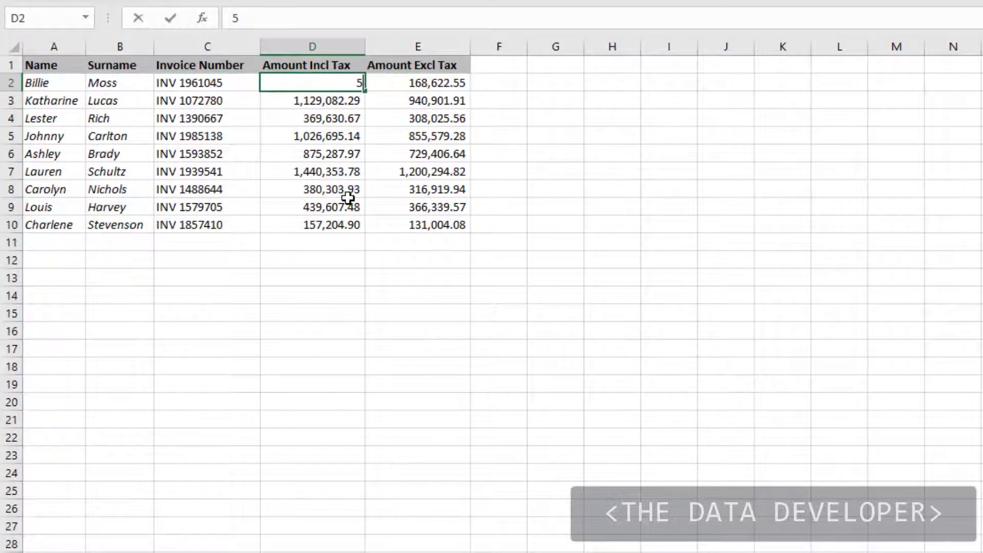
left_click(505, 186)
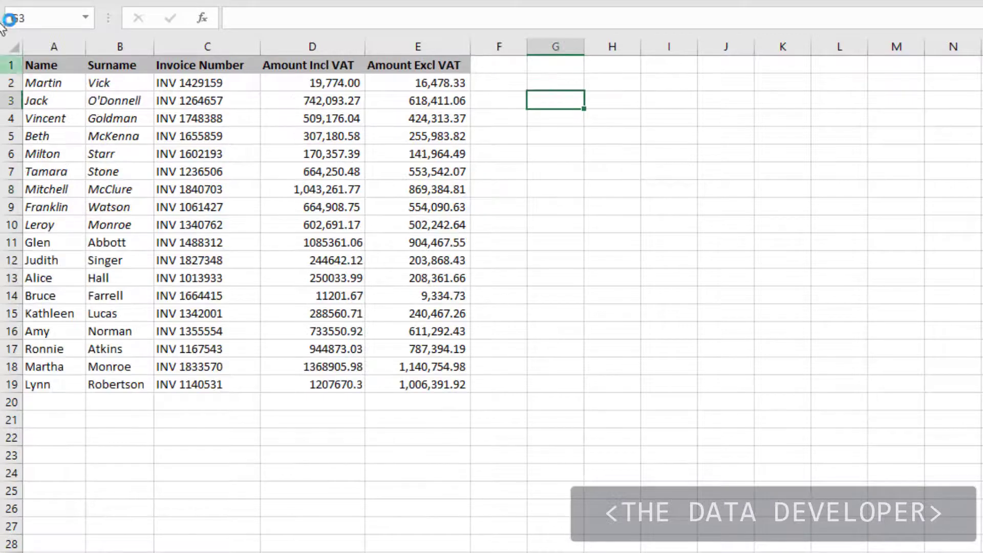
Paste-link the East sheet's rows A2:E19 into the combined list starting at A11.
left_click_drag(47, 83, 455, 386)
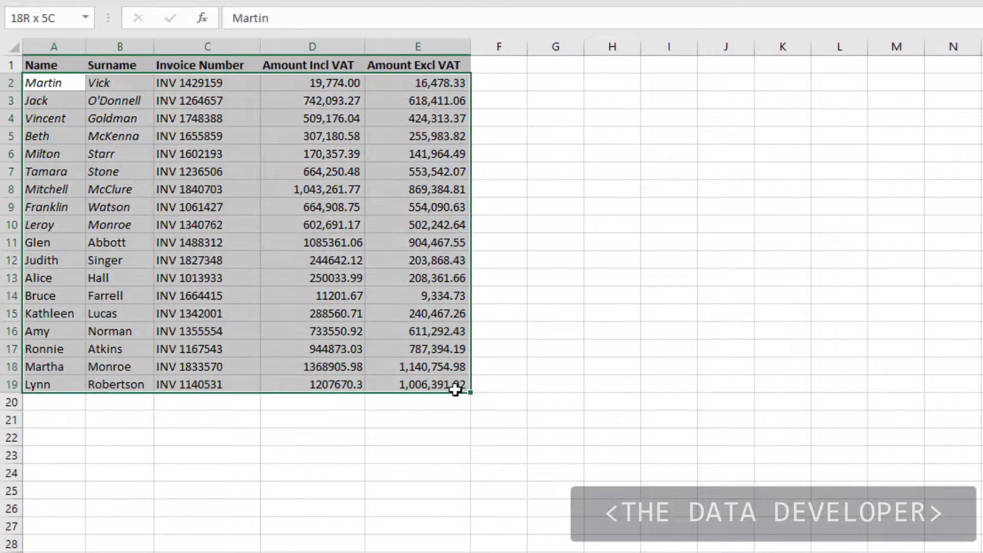
key("ctrl+c")
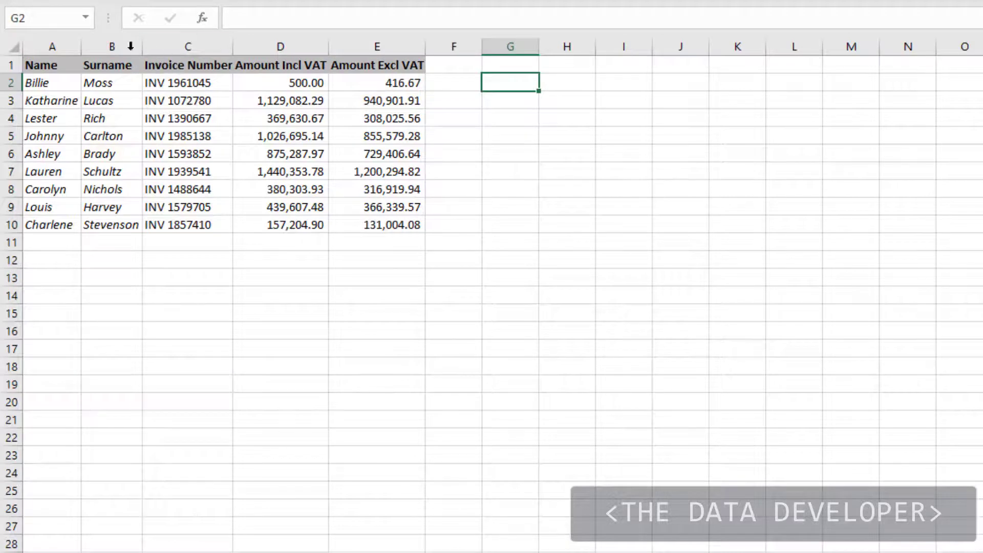
right_click(53, 244)
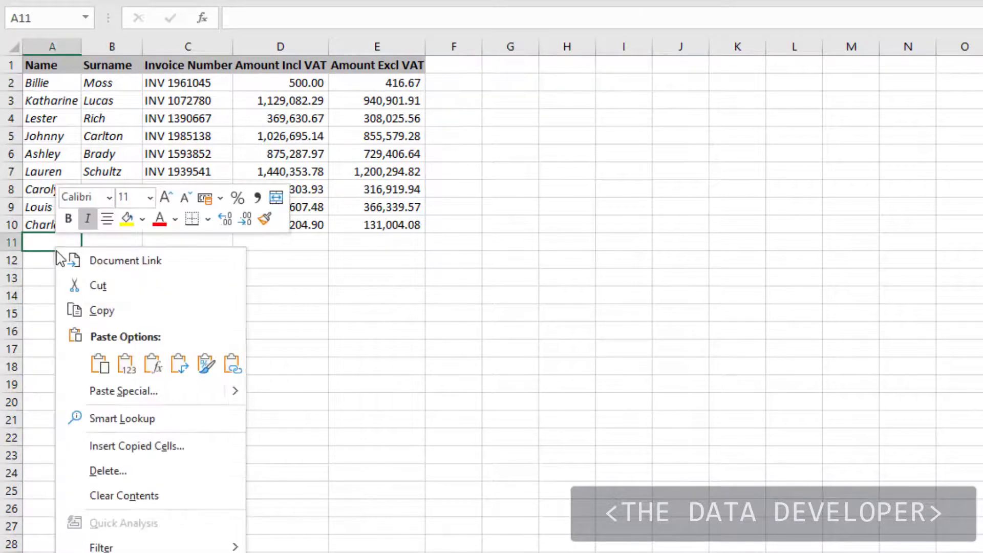
left_click(120, 400)
left_click(49, 515)
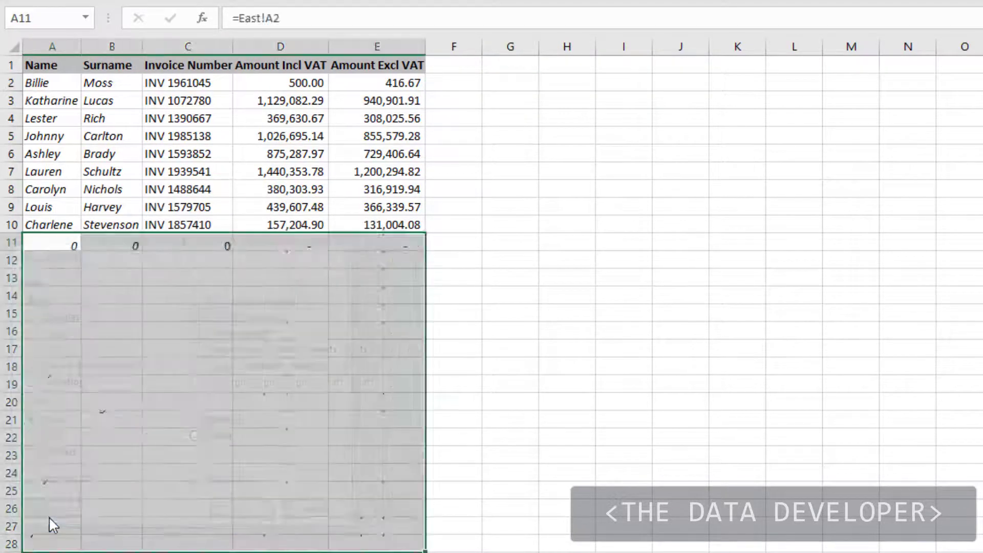
left_click(478, 322)
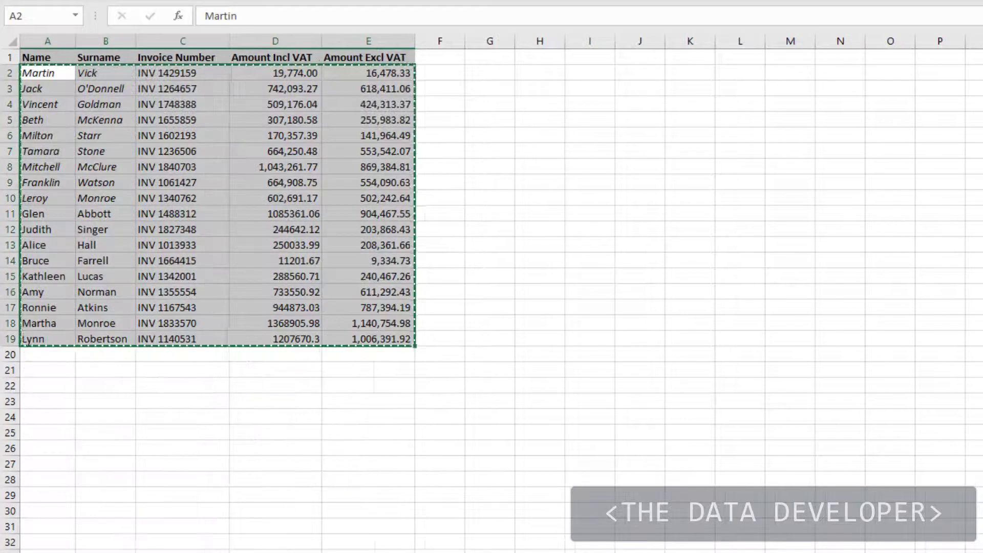
Check the tax formula in E14, then set East's D14 amount to 1.
left_click(350, 262)
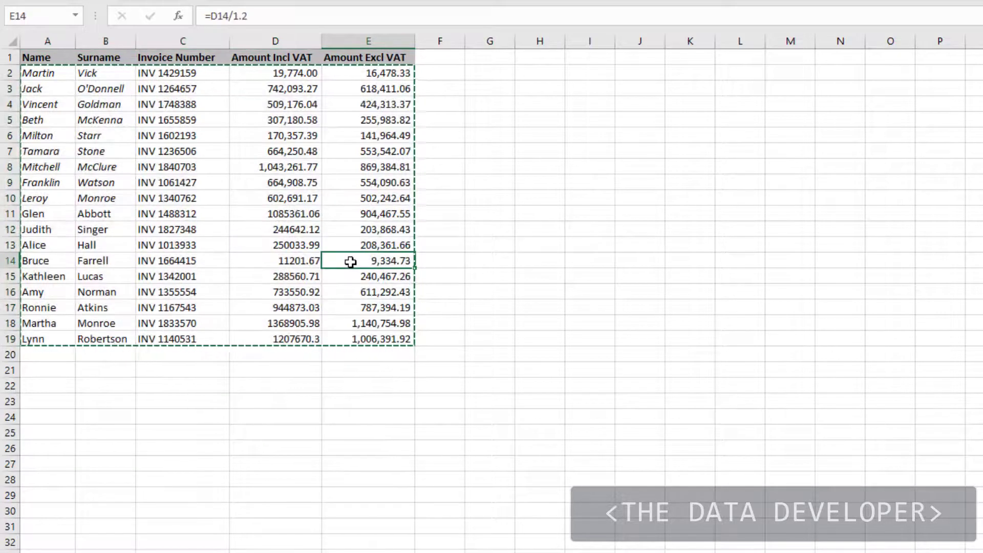
left_click(296, 261)
type("1")
left_click(302, 307)
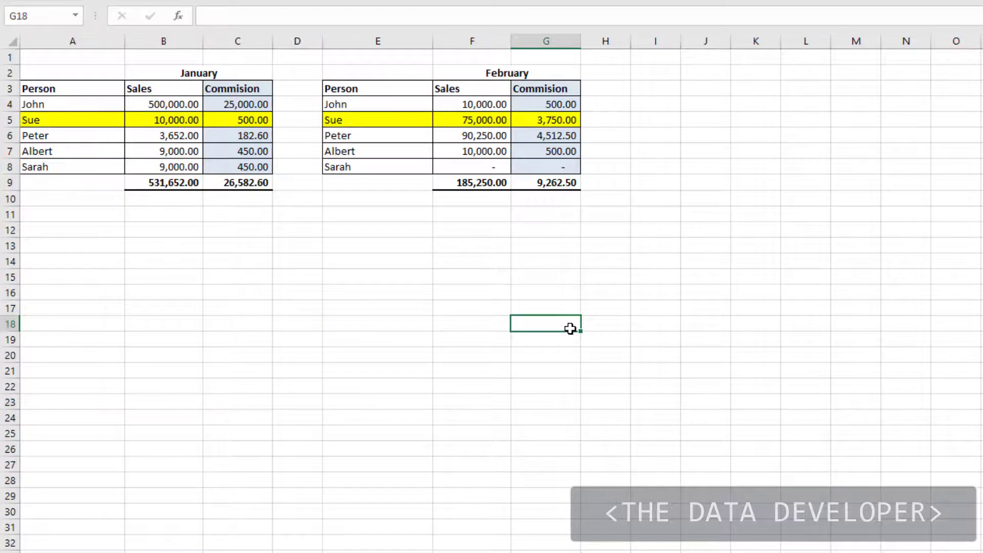
Paste the January commission table A2:C9 at I5 as a linked picture.
left_click(77, 277)
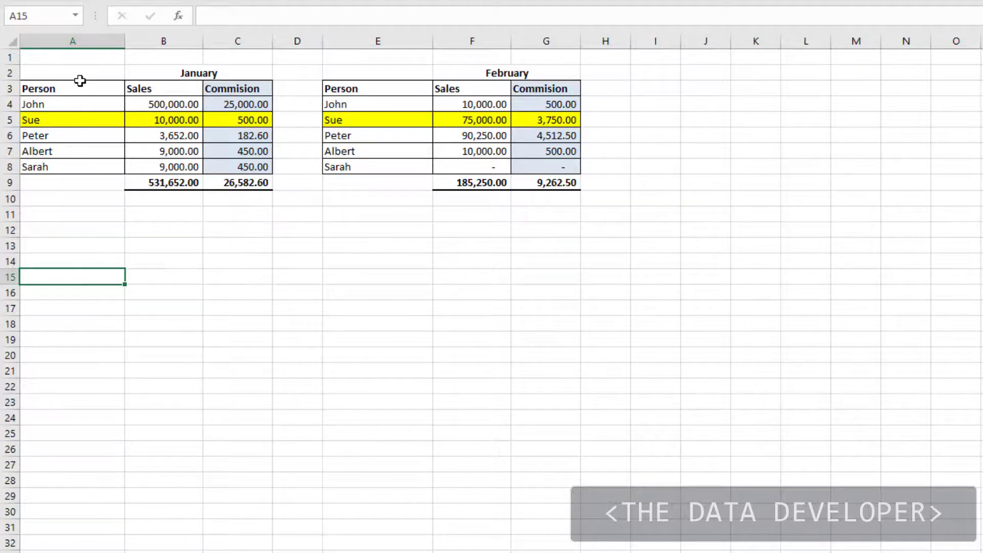
left_click_drag(47, 72, 230, 185)
key("ctrl+c")
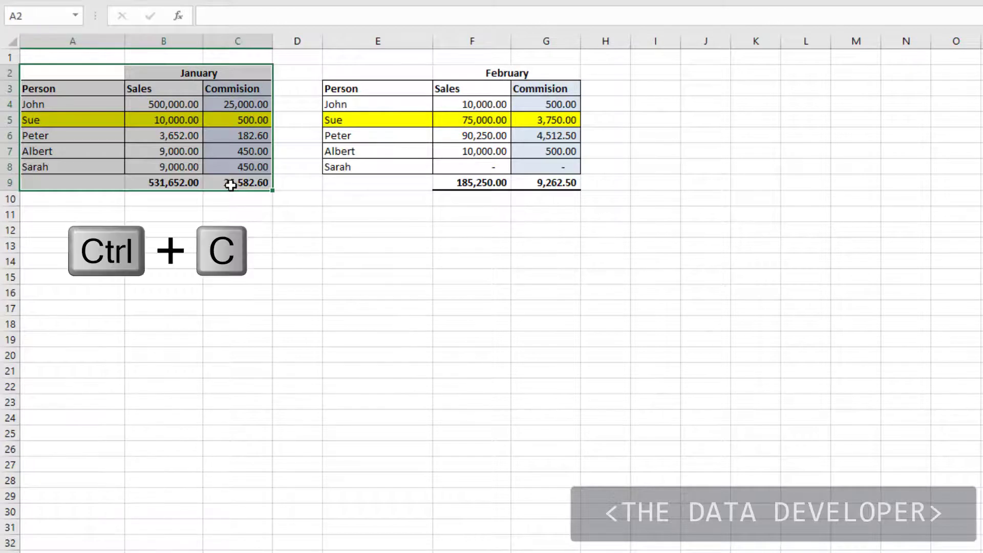
left_click(655, 121)
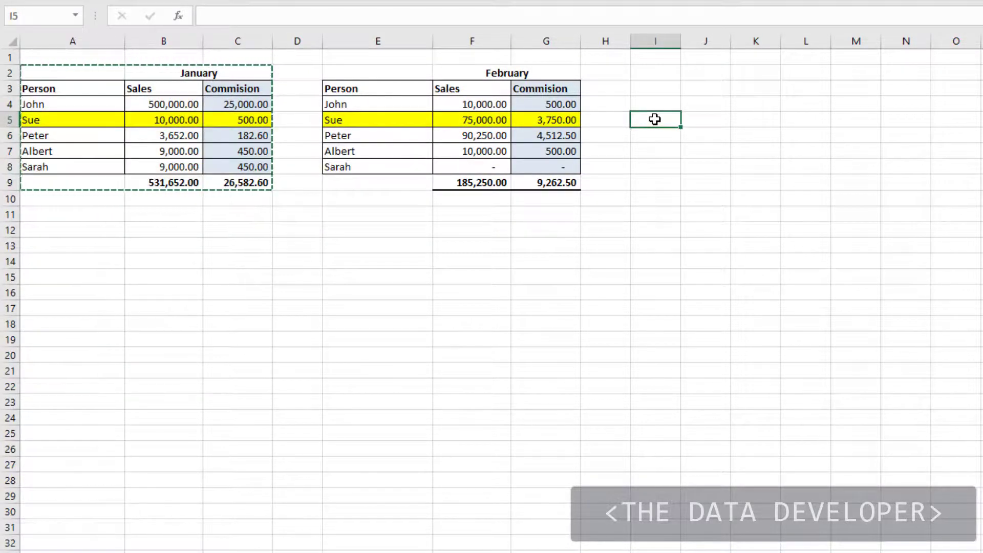
right_click(655, 120)
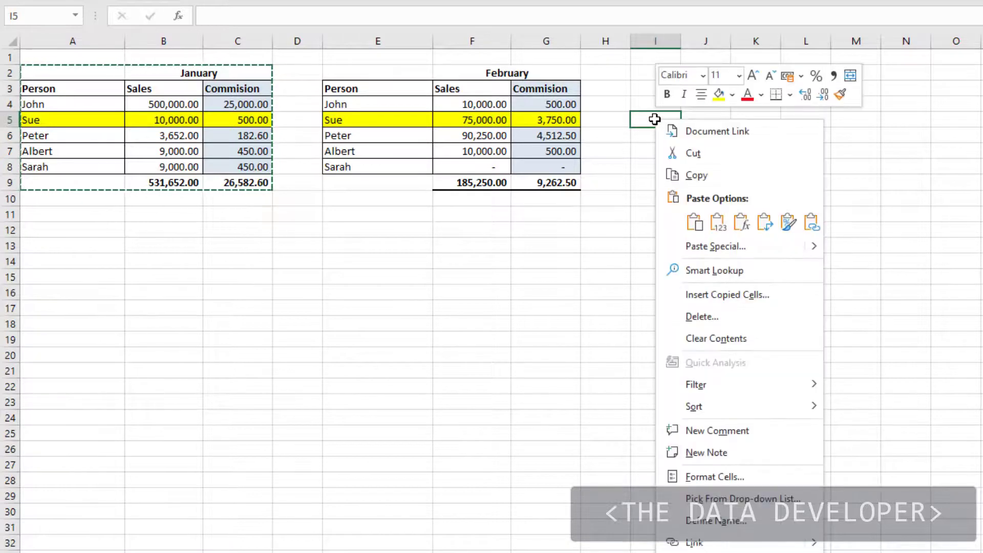
left_click(716, 247)
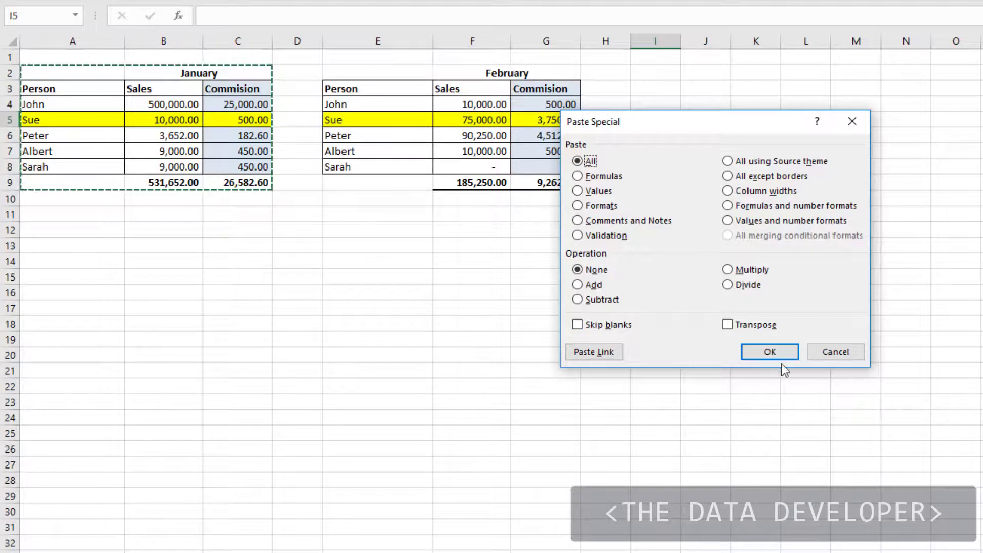
left_click(849, 356)
right_click(658, 121)
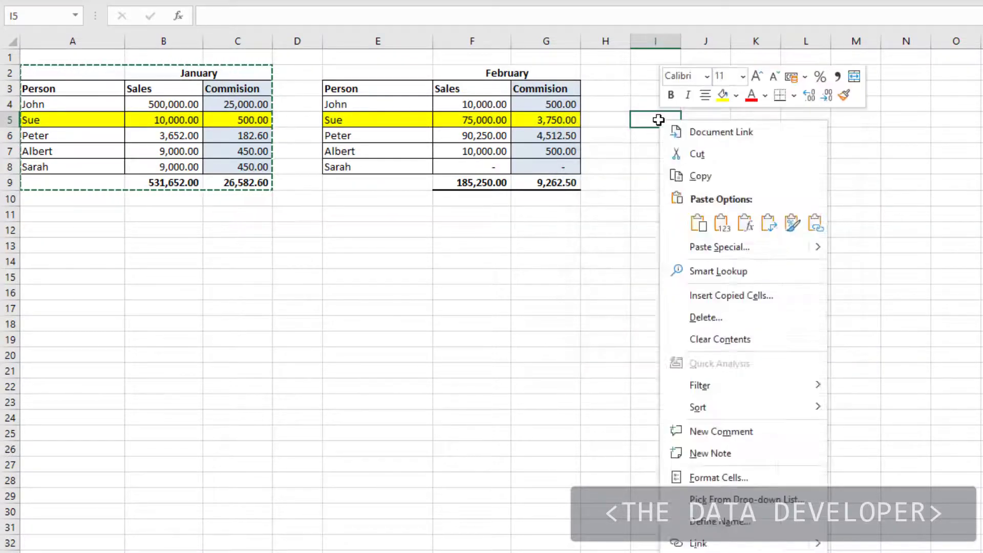
mouse_move(813, 245)
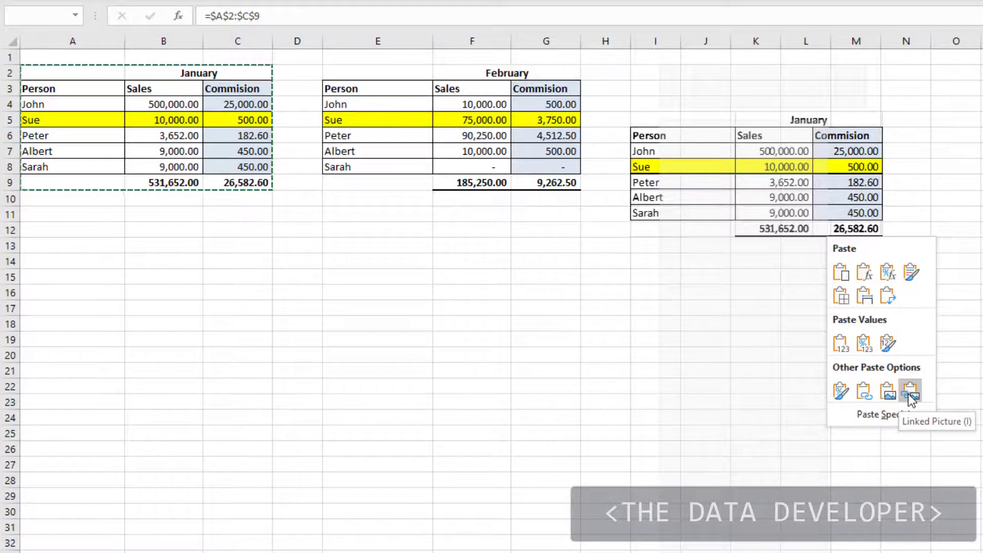
left_click(909, 394)
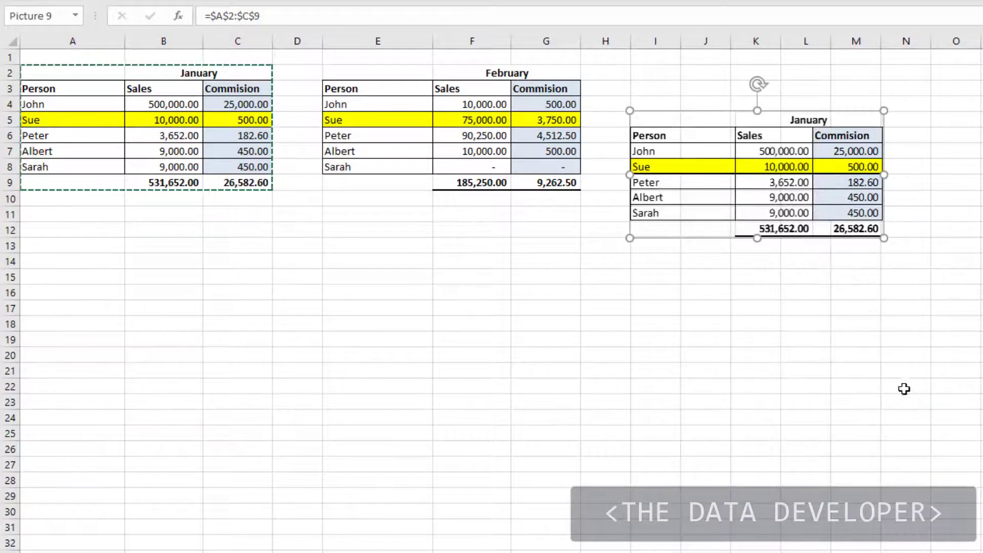
Move the linked picture down, tilt it about 22° counter-clockwise, and enlarge it.
left_click_drag(794, 112, 792, 270)
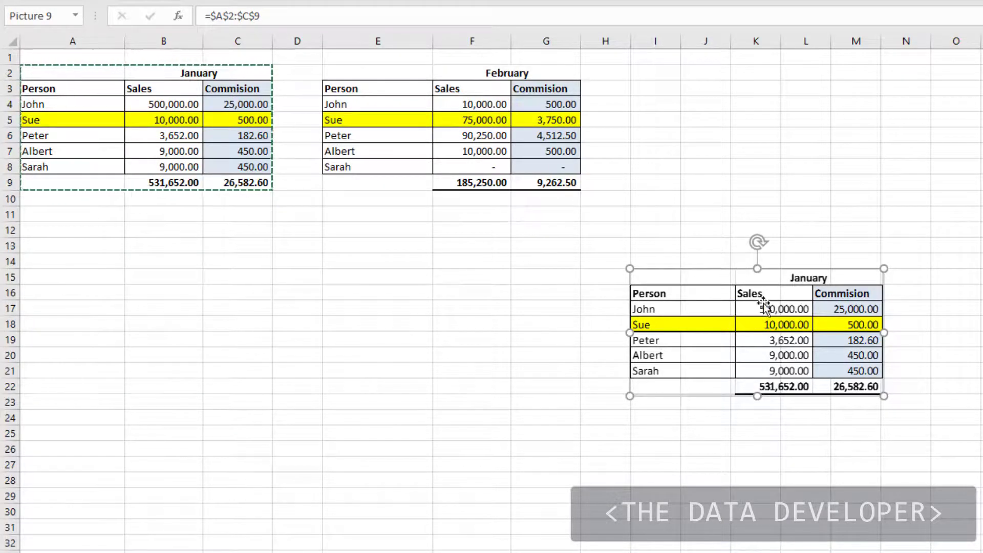
left_click_drag(760, 242, 722, 236)
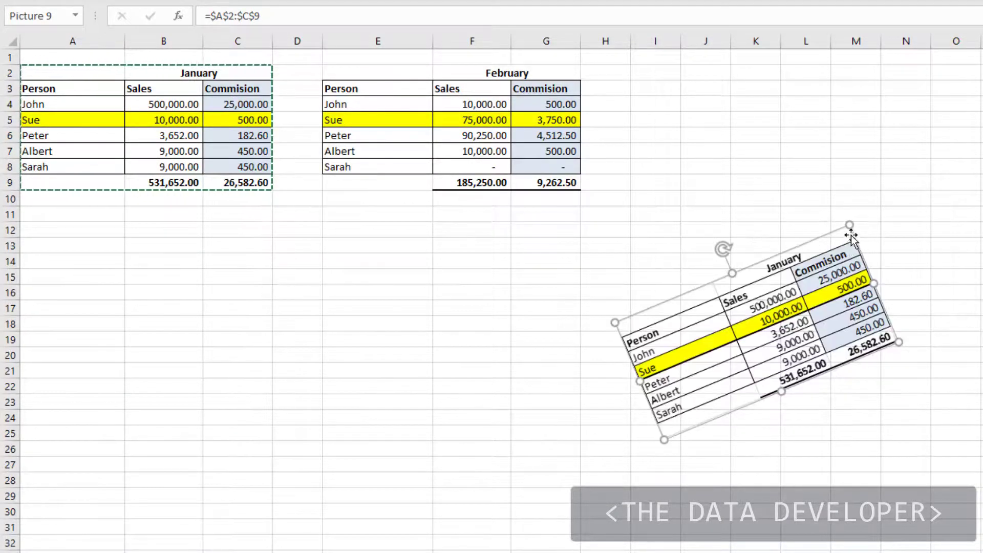
left_click_drag(851, 224, 922, 139)
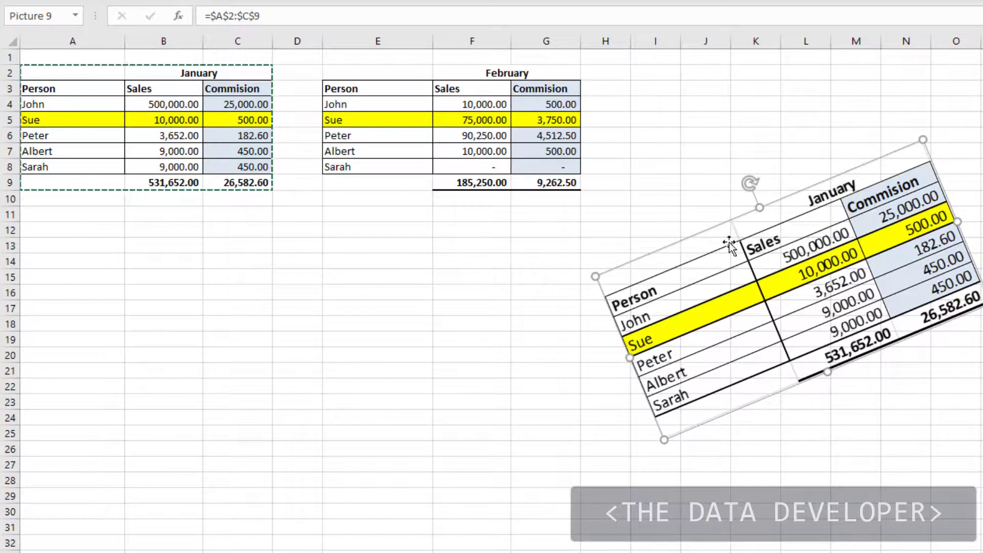
left_click(980, 153)
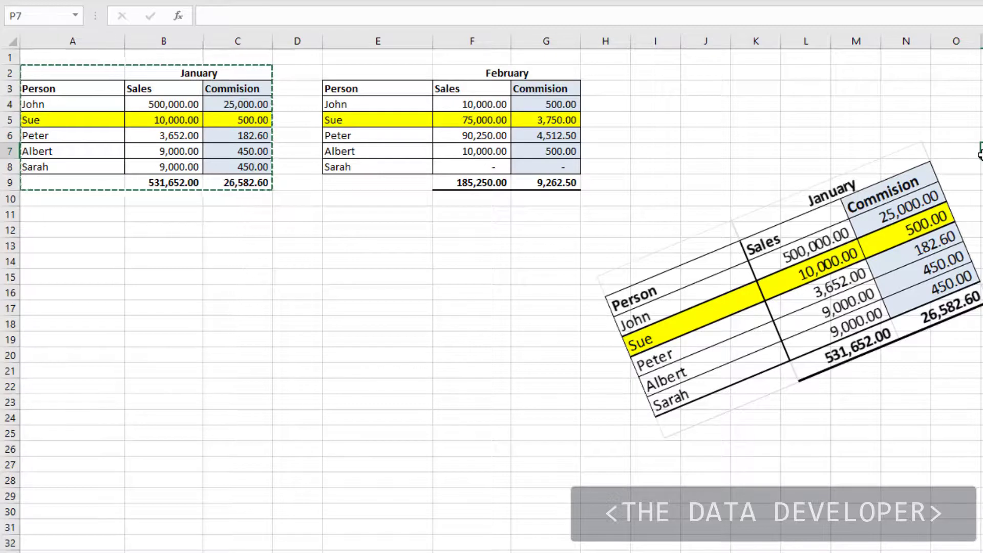
Enter 5000 as Sue's January sales in B5 so the linked picture updates.
left_click(161, 120)
type("5000")
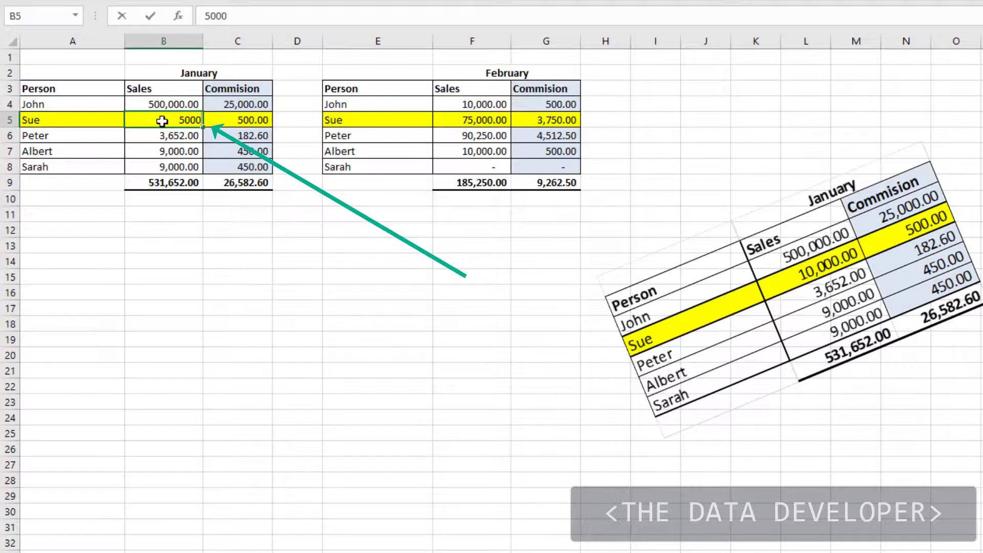
key("Return")
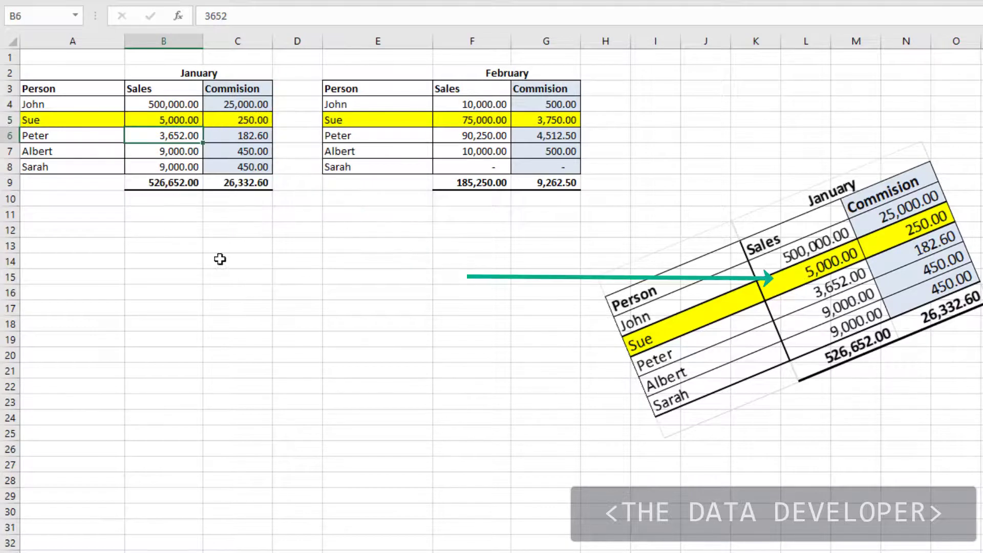